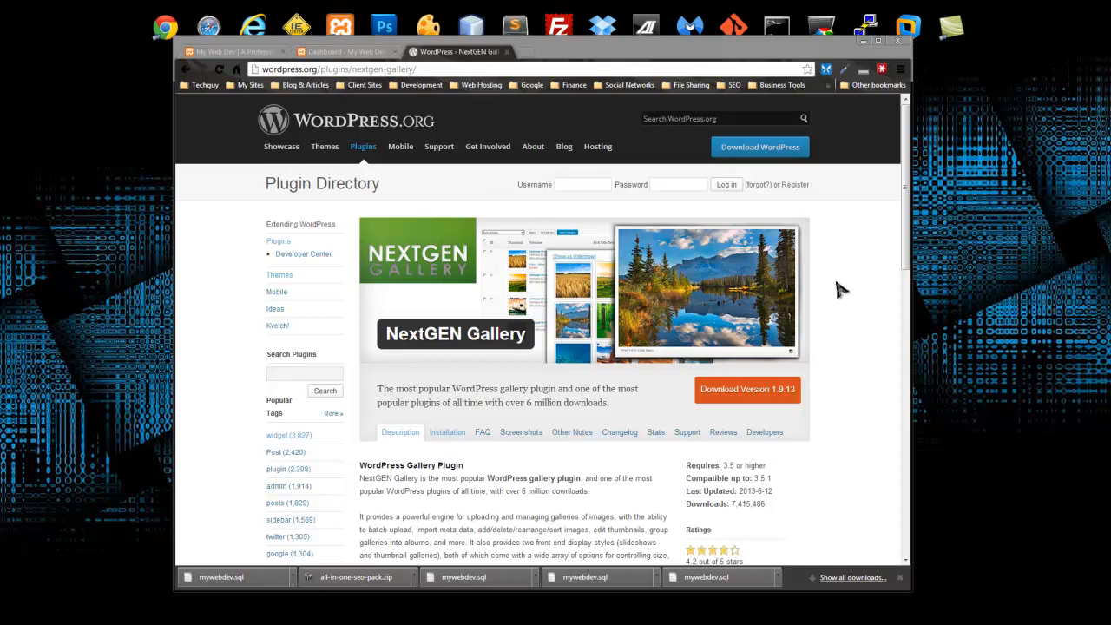
Examine the NextGEN Gallery plugin page, including its description, feature list, ratings, compatibility and download count.
scroll(849, 261, down, 2)
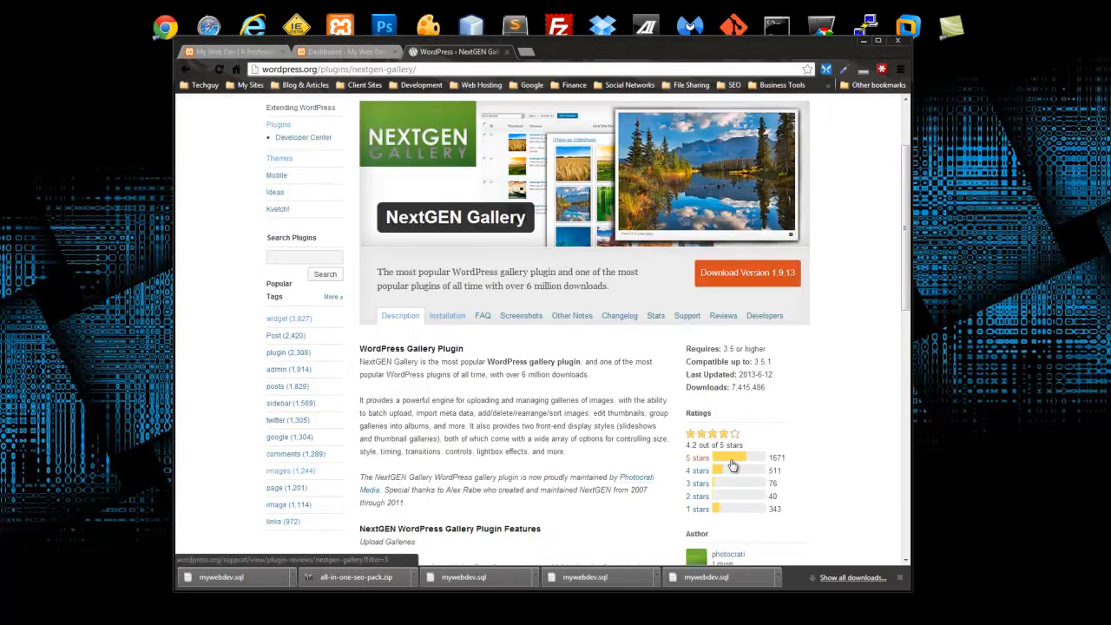
scroll(736, 464, down, 1)
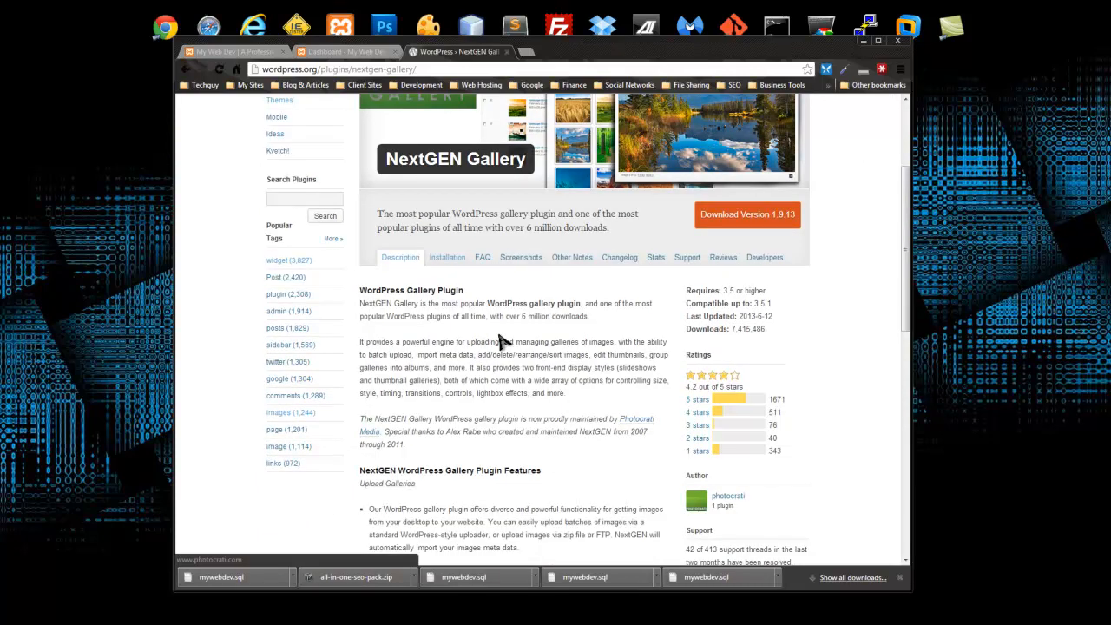
scroll(352, 341, down, 1)
scroll(352, 341, down, 3)
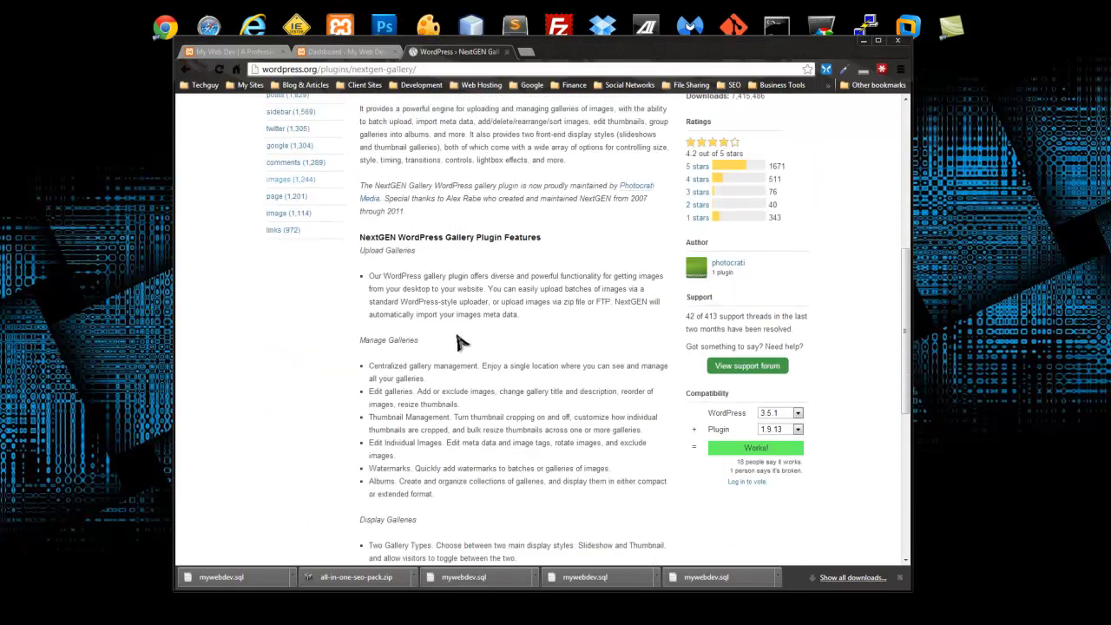
scroll(408, 335, down, 3)
scroll(558, 384, down, 5)
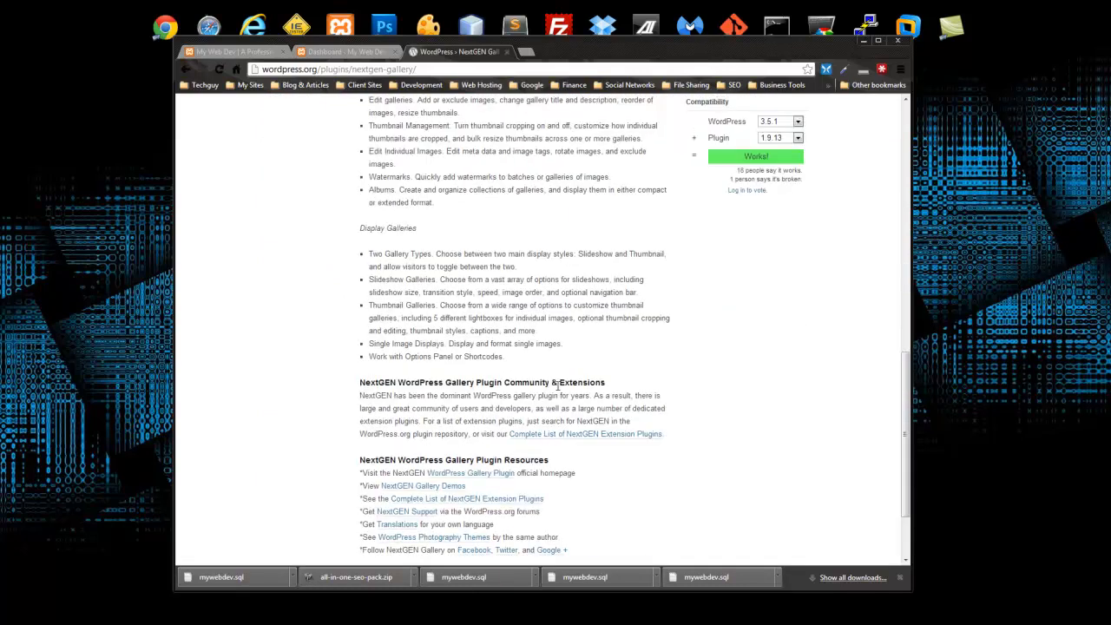
scroll(558, 389, up, 10)
scroll(560, 383, up, 2)
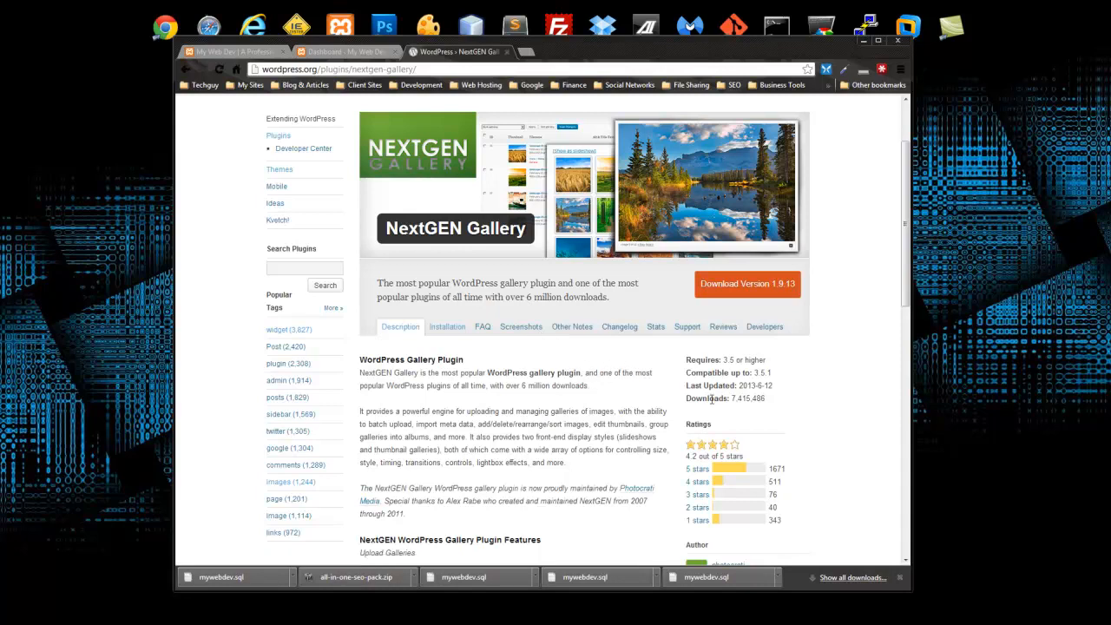
drag(769, 398, 725, 393)
click(523, 387)
Read the installation instructions for the NextGEN Gallery plugin.
click(444, 330)
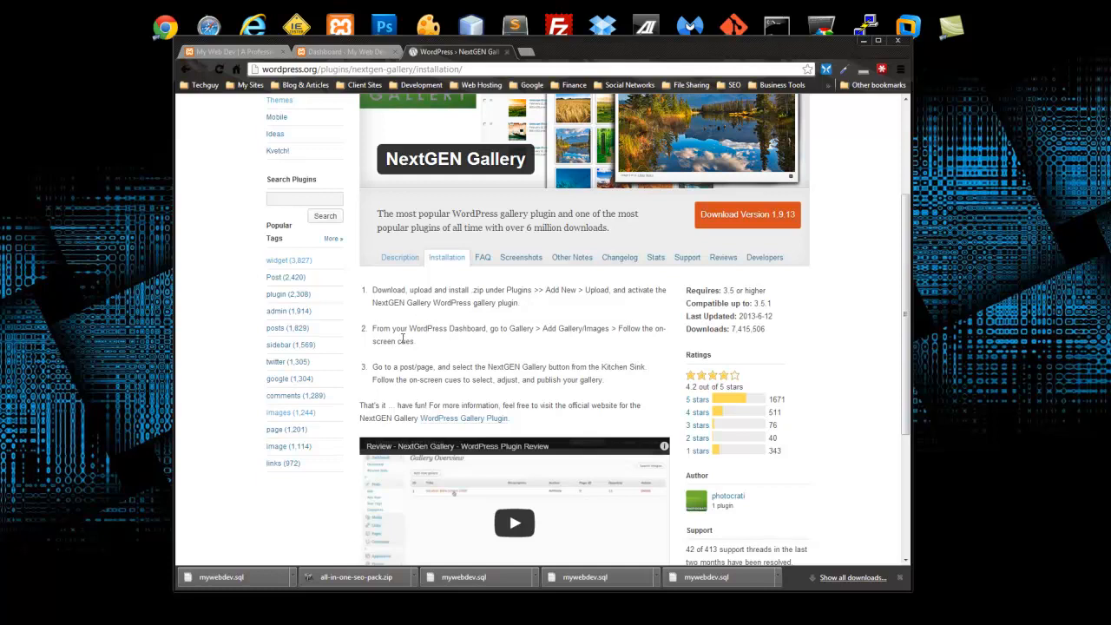
scroll(402, 338, up, 1)
scroll(402, 343, up, 1)
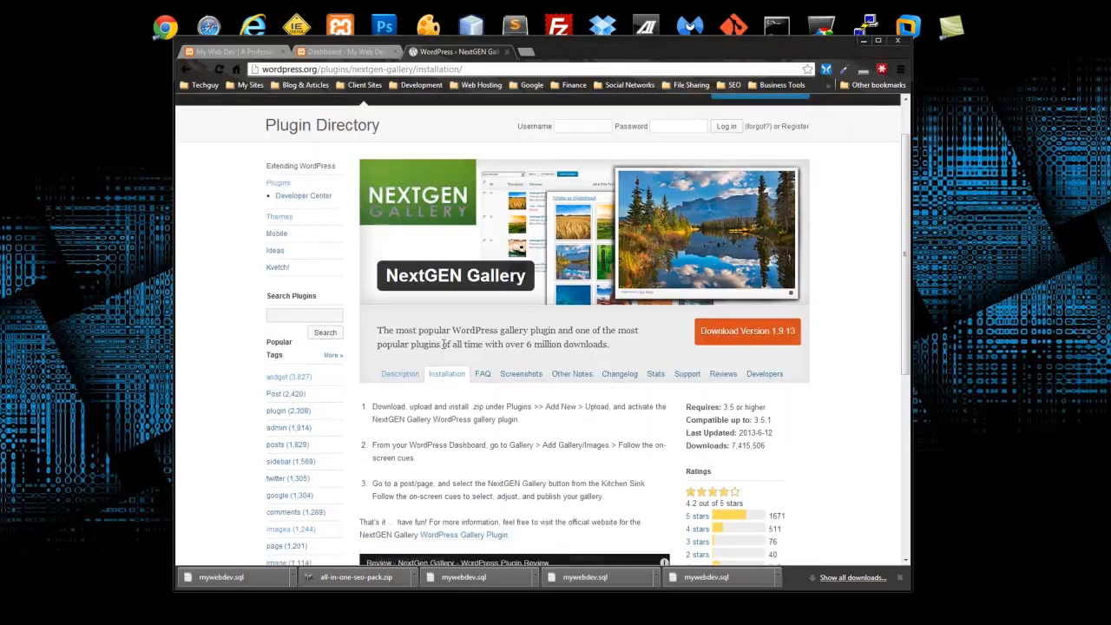
Download NextGEN Gallery version 1.9.13 and save the zip archive to the Downloads folder.
click(726, 339)
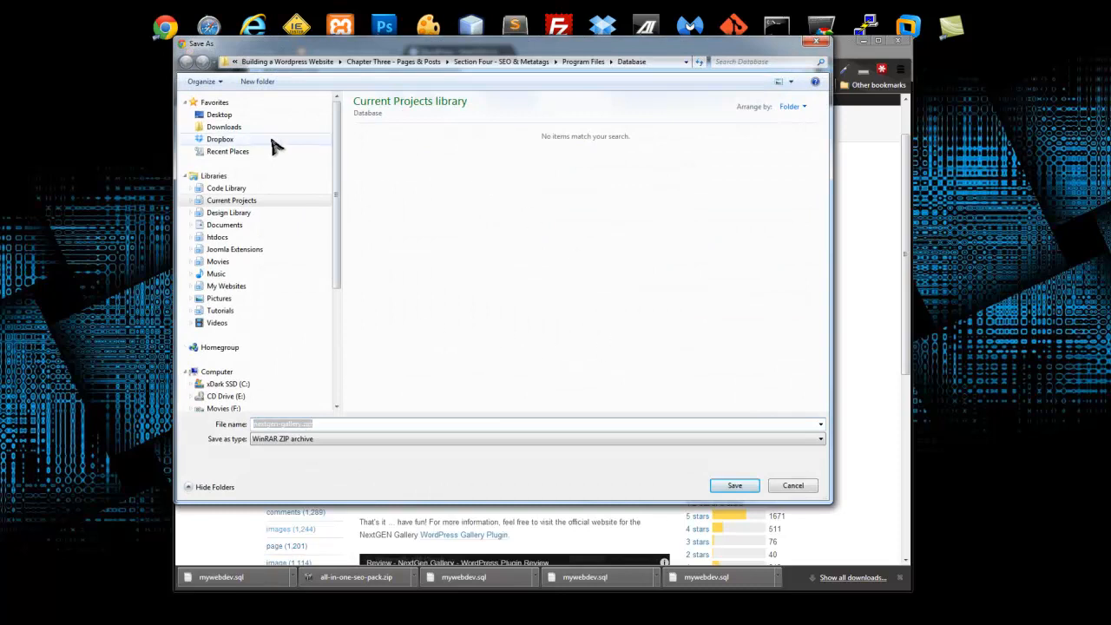
click(227, 127)
click(734, 486)
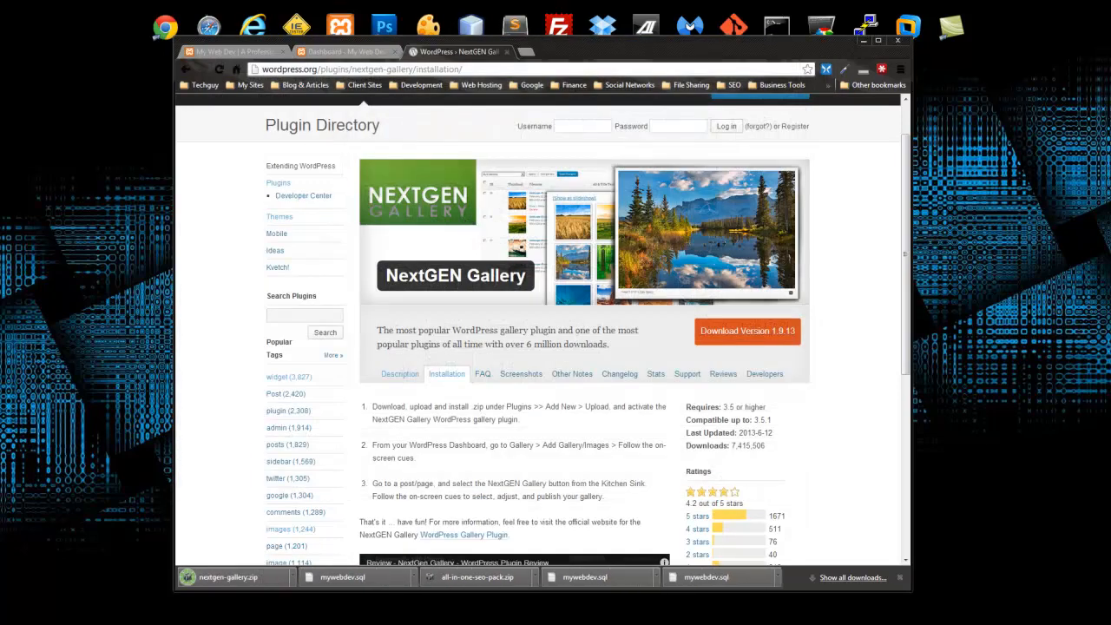
Switch to Windows Explorer and open the site's htdocs\mywebdev\wp-content\plugins folder, keeping its window beside the browser.
drag(0, 78, 316, 61)
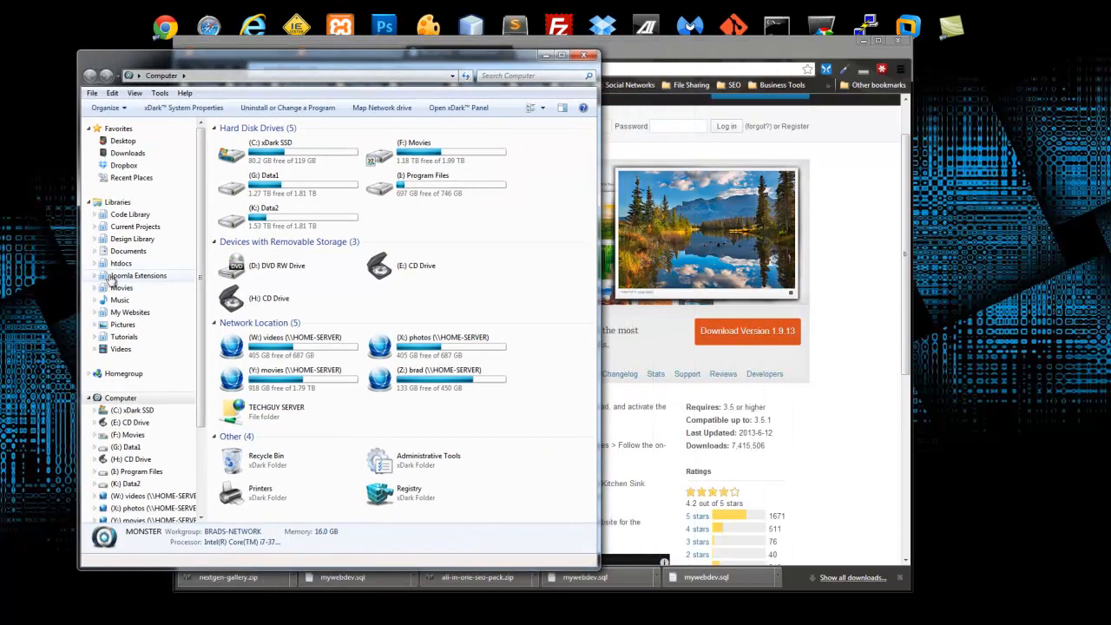
click(120, 263)
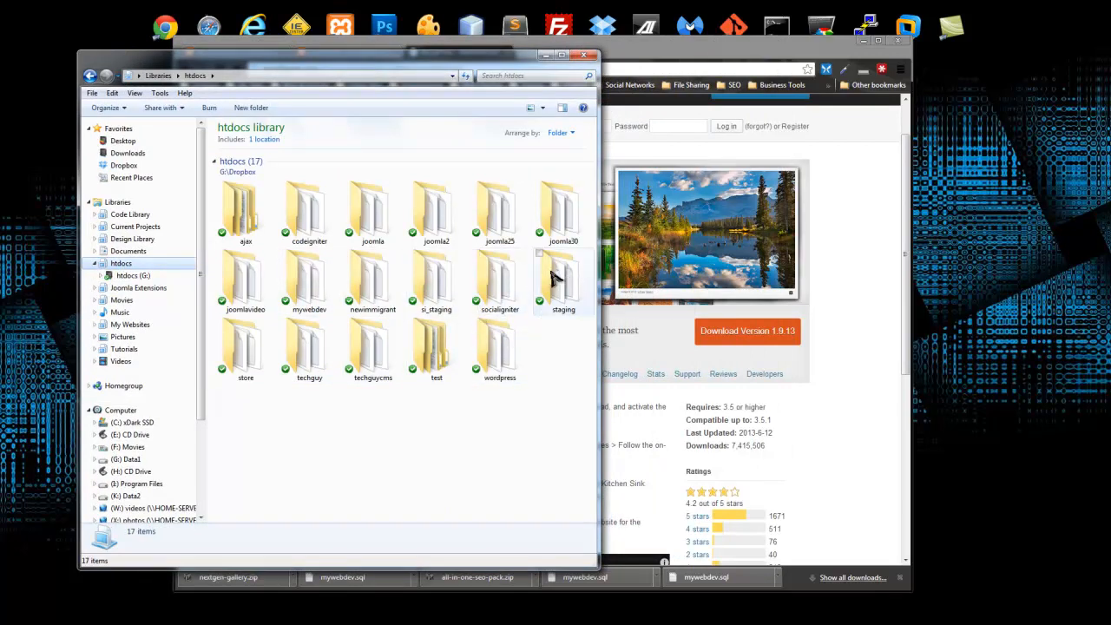
double_click(309, 276)
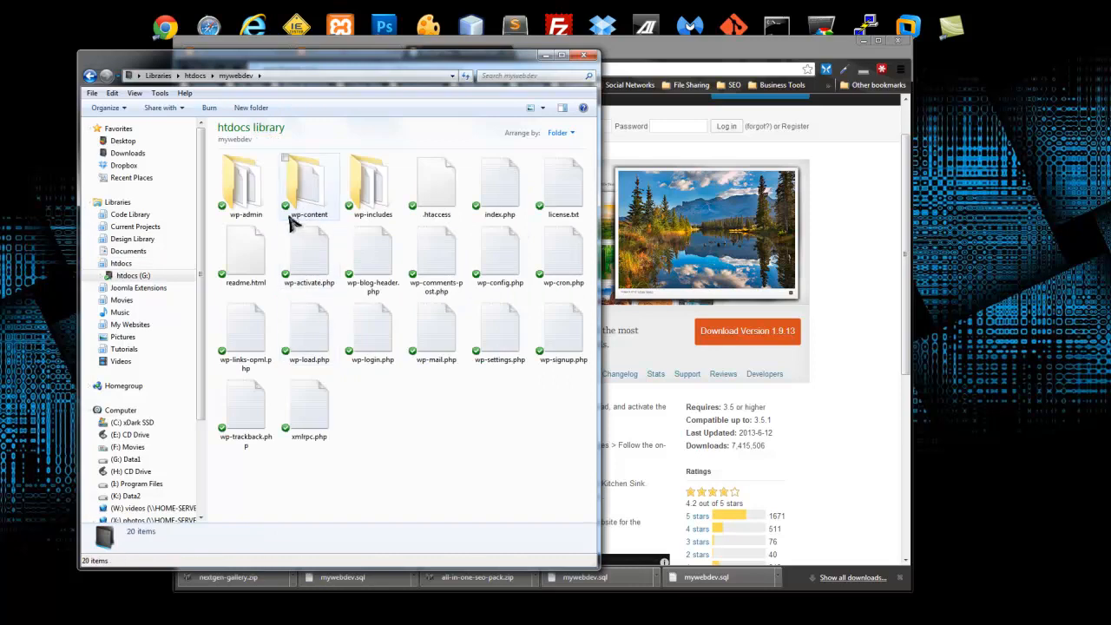
double_click(306, 195)
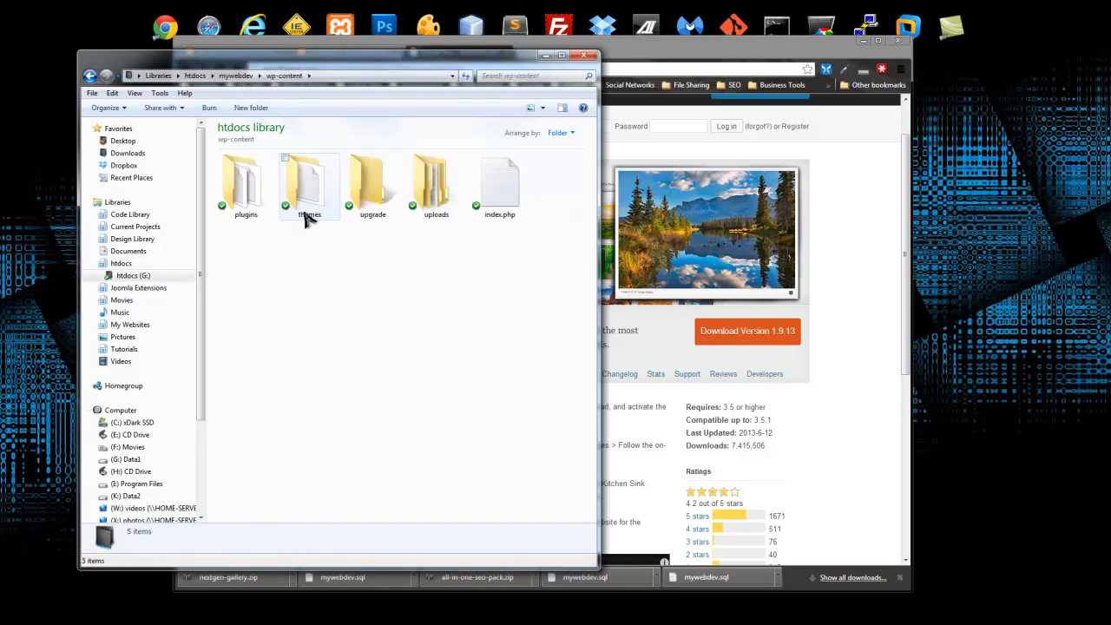
double_click(255, 212)
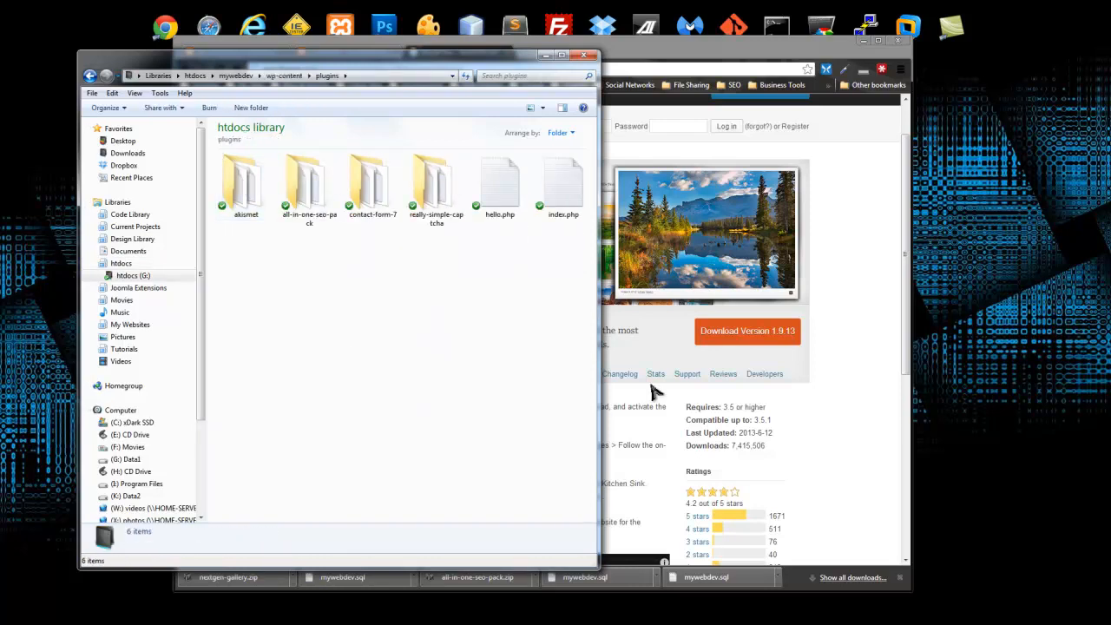
drag(416, 62, 360, 54)
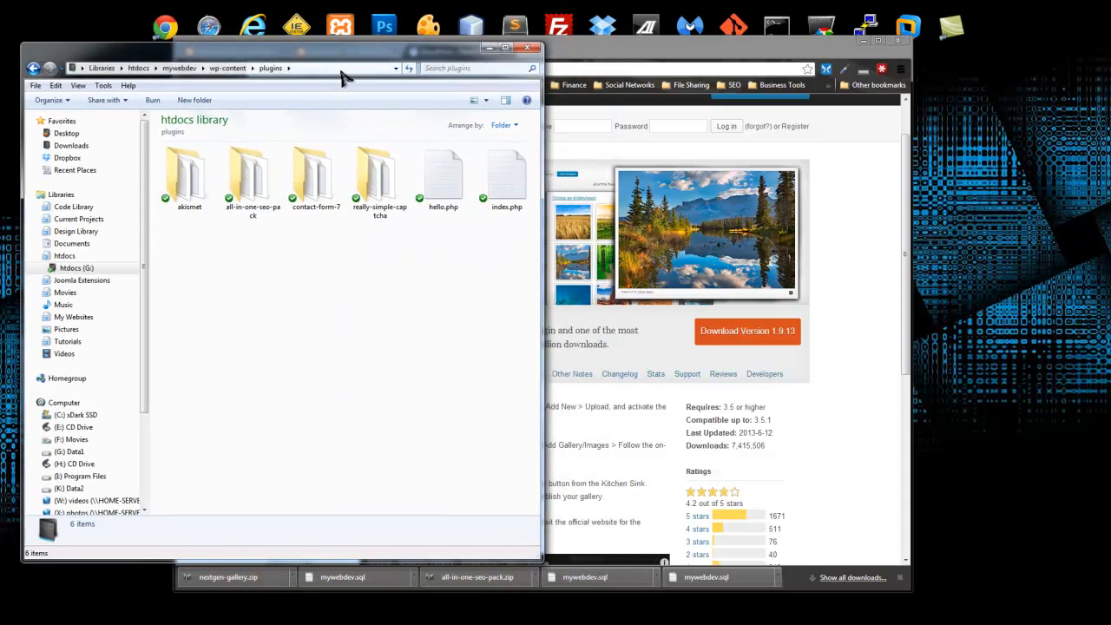
Open the downloaded nextgen-gallery.zip in WinRAR, extract its nextgen-gallery folder into the plugins folder, and close the archive.
click(885, 347)
click(295, 577)
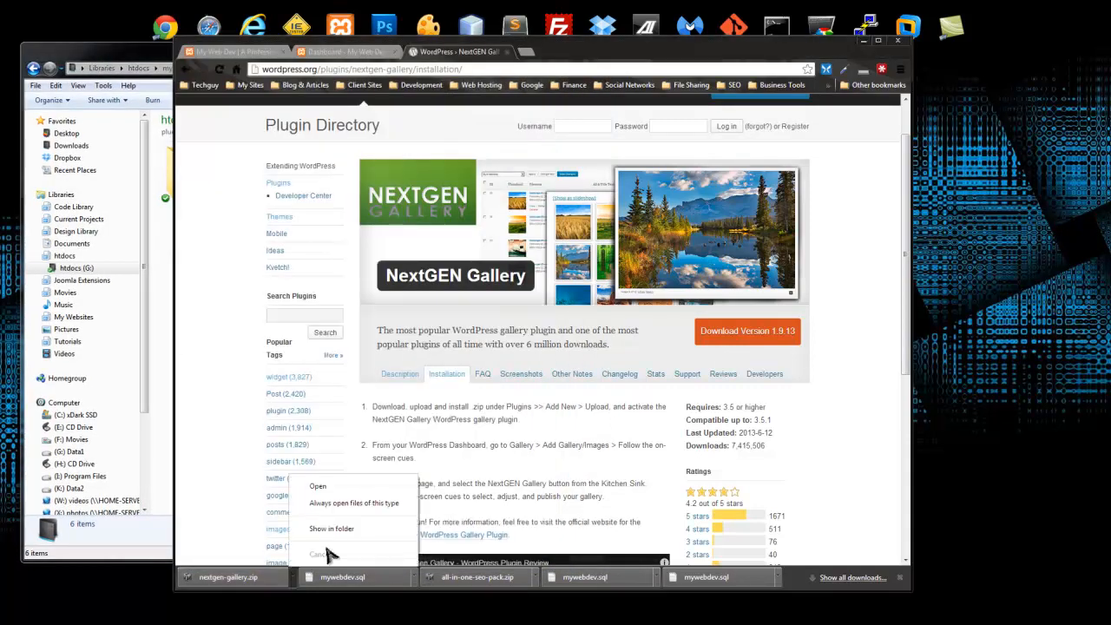
click(318, 486)
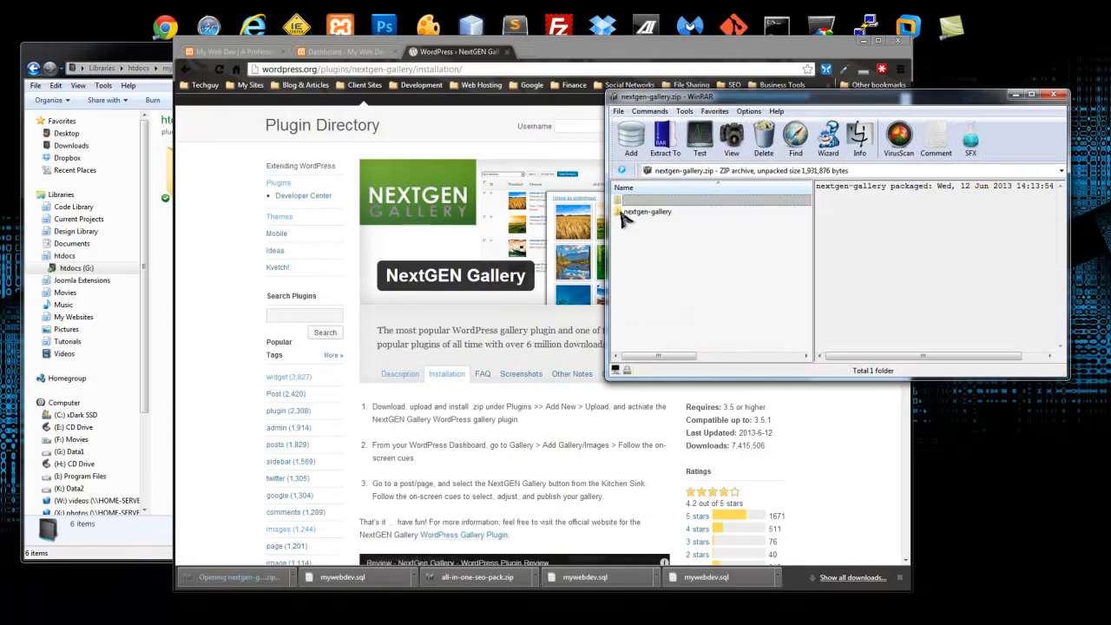
click(623, 212)
click(170, 92)
drag(652, 218, 397, 248)
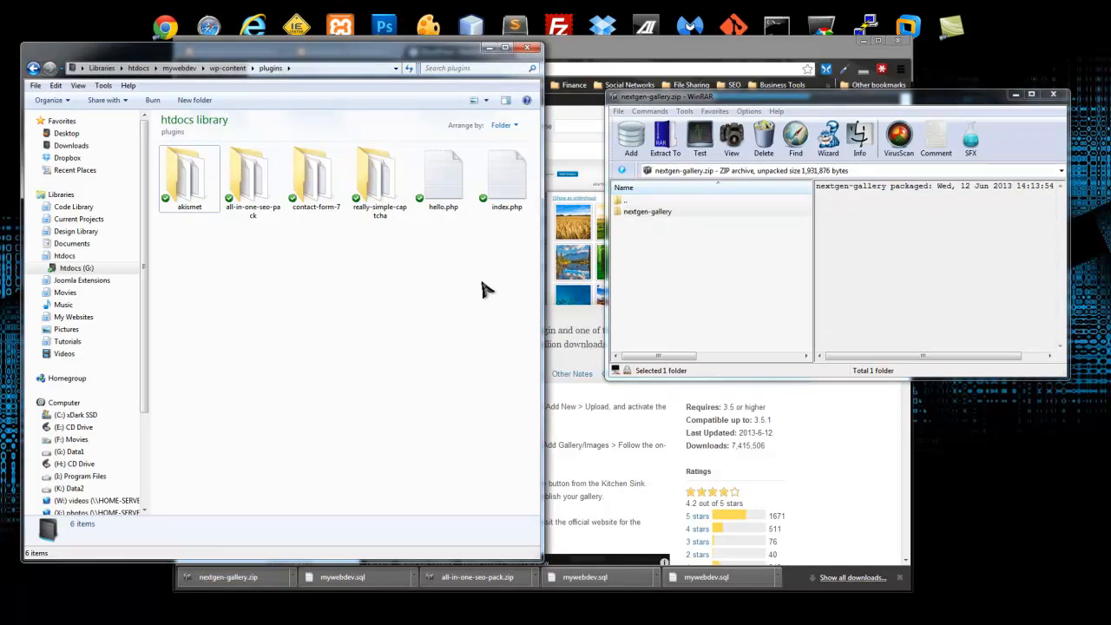
click(1053, 94)
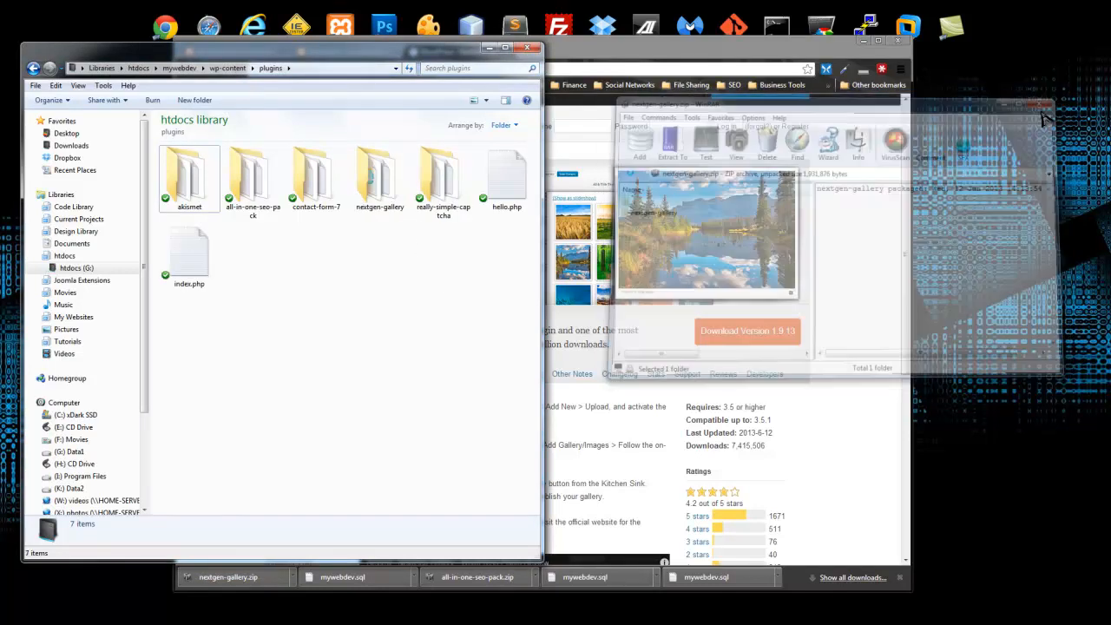
Return to the My Web Dev dashboard in the browser and activate the NextGEN Gallery plugin.
click(643, 53)
click(251, 52)
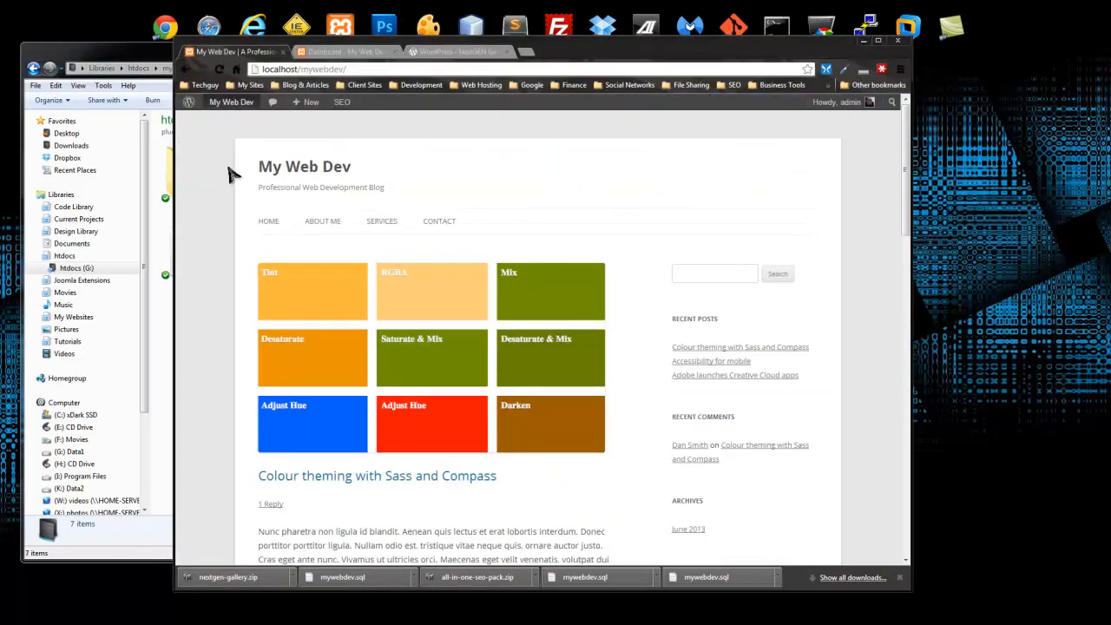
click(335, 52)
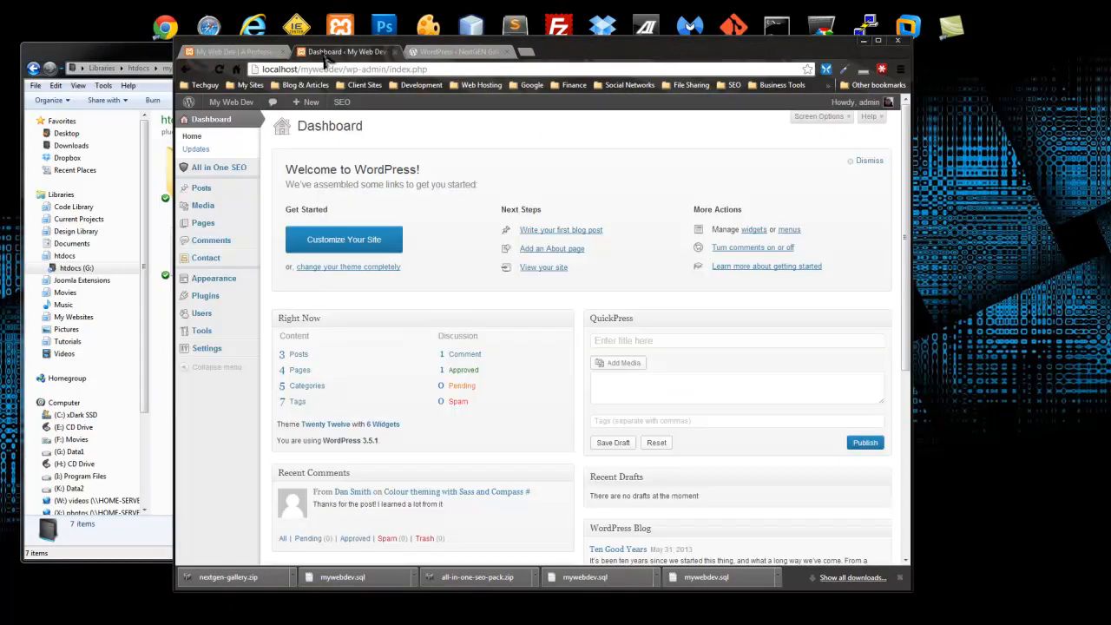
click(217, 295)
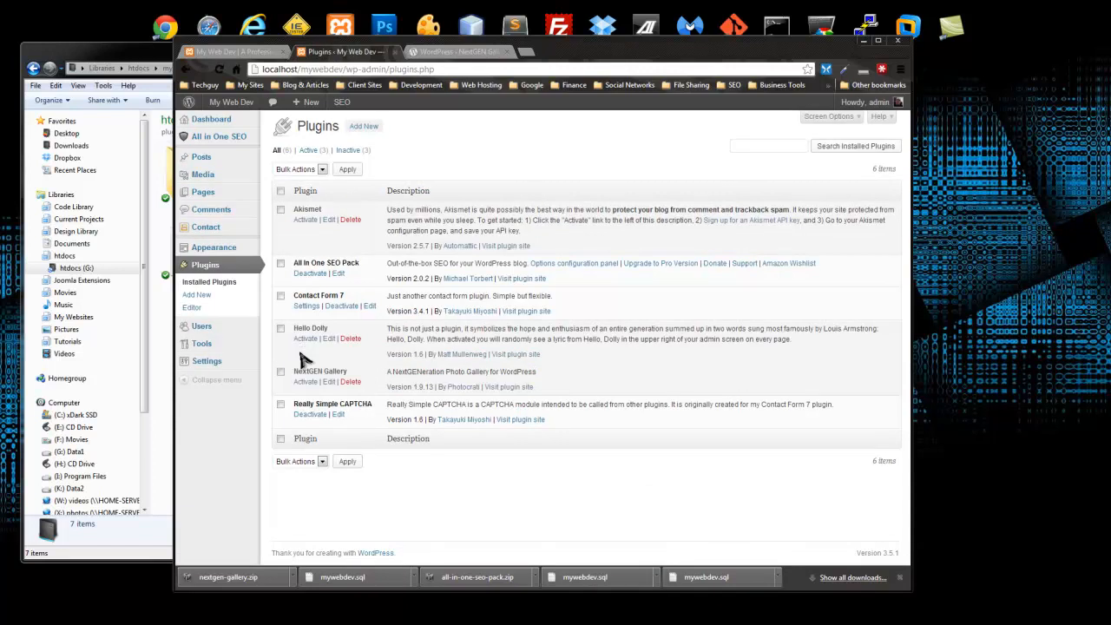
click(307, 386)
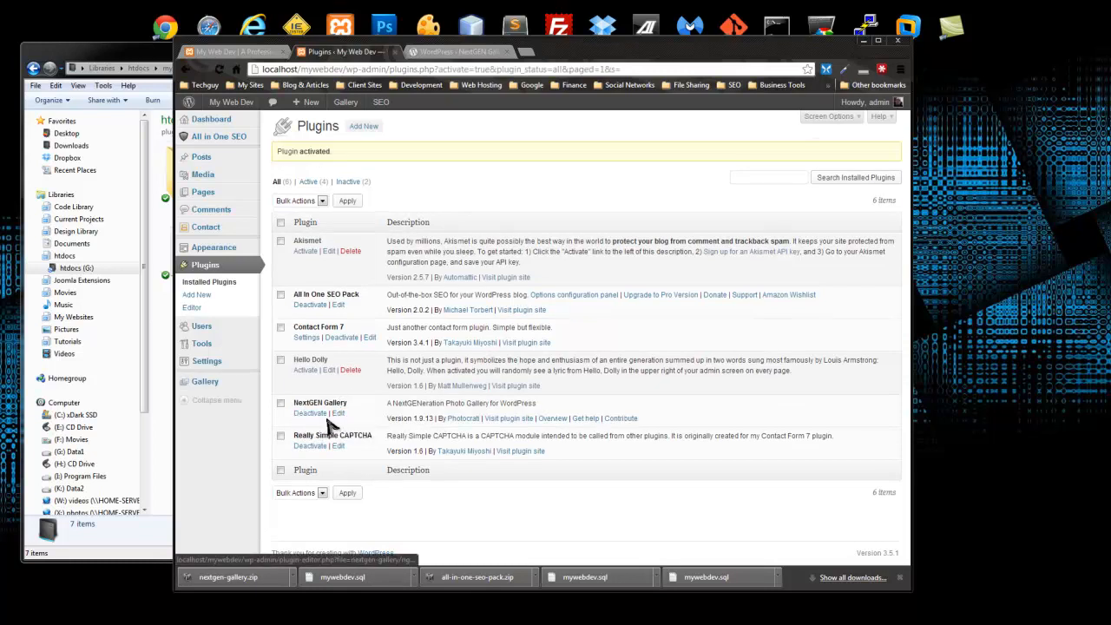
Open the NextGEN Gallery overview and examine its summary, news, related plugins and server settings.
mouse_move(217, 384)
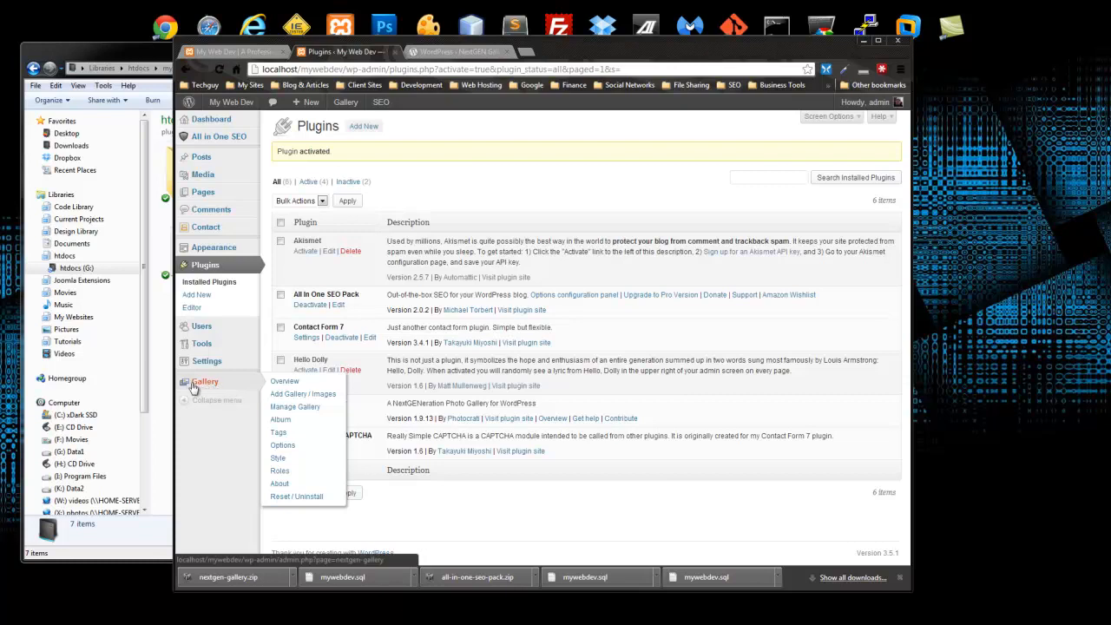
click(290, 384)
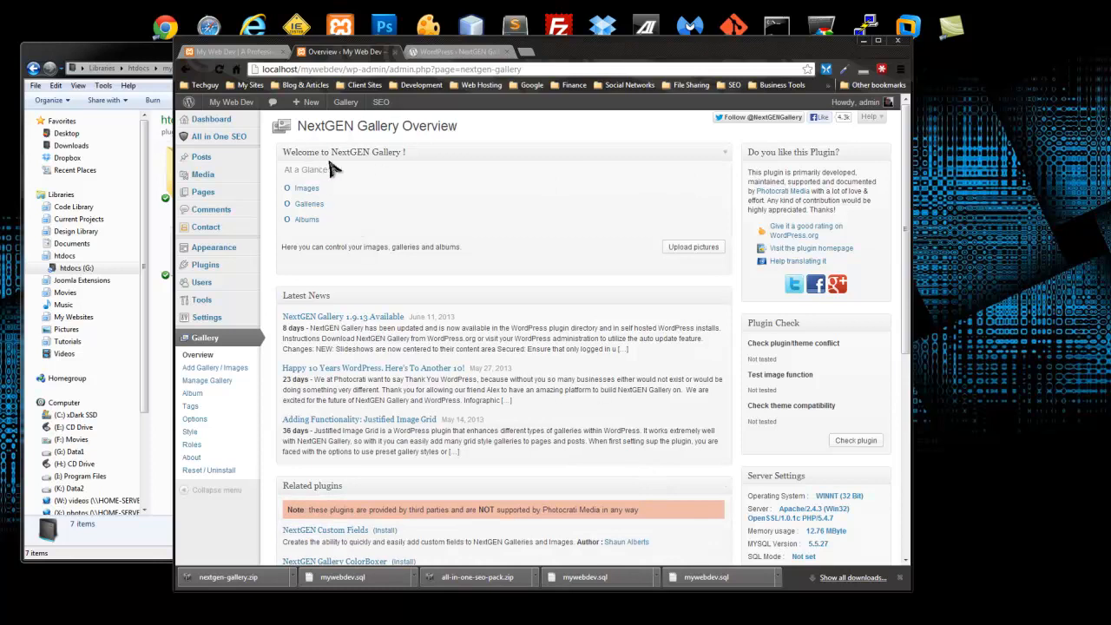
scroll(354, 217, down, 3)
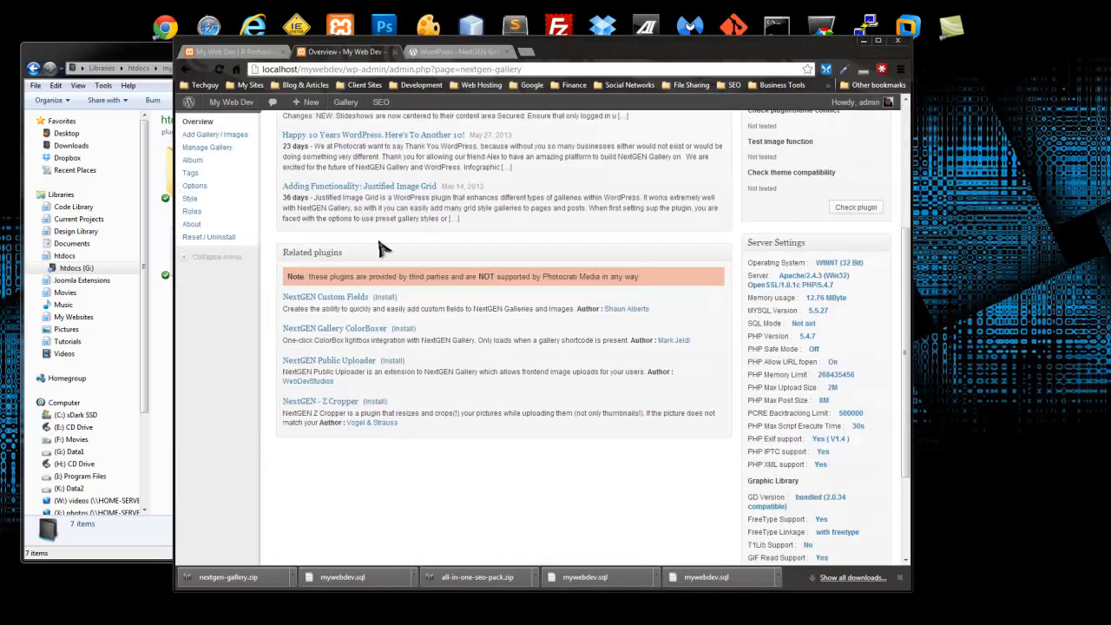
scroll(362, 214, up, 3)
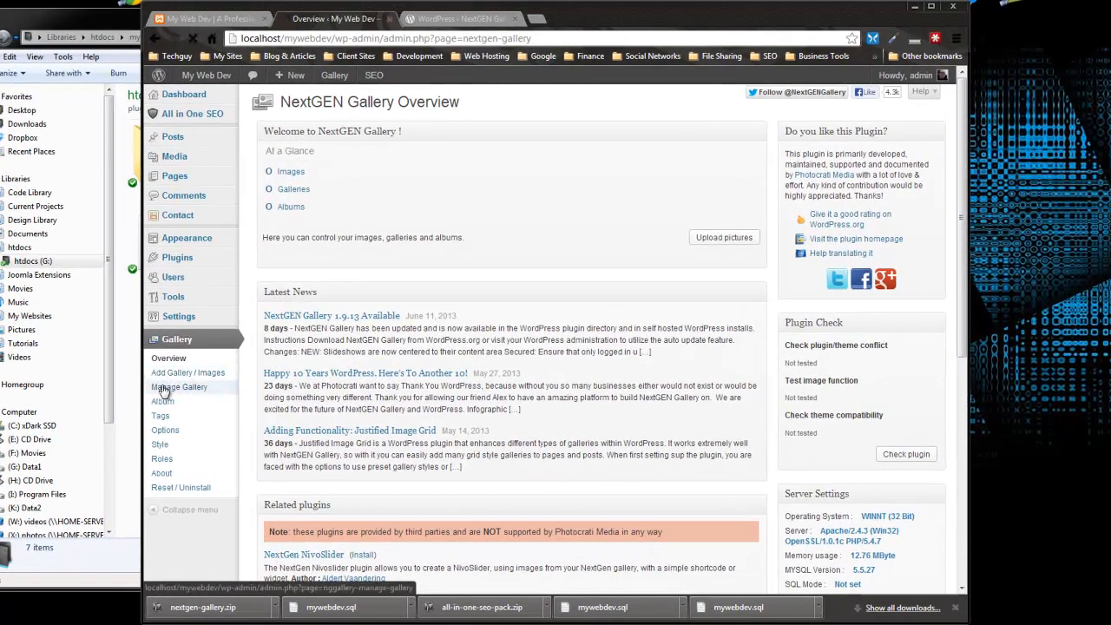
Add a new gallery named "Latest Work".
click(180, 373)
click(476, 175)
text(L)
click(456, 189)
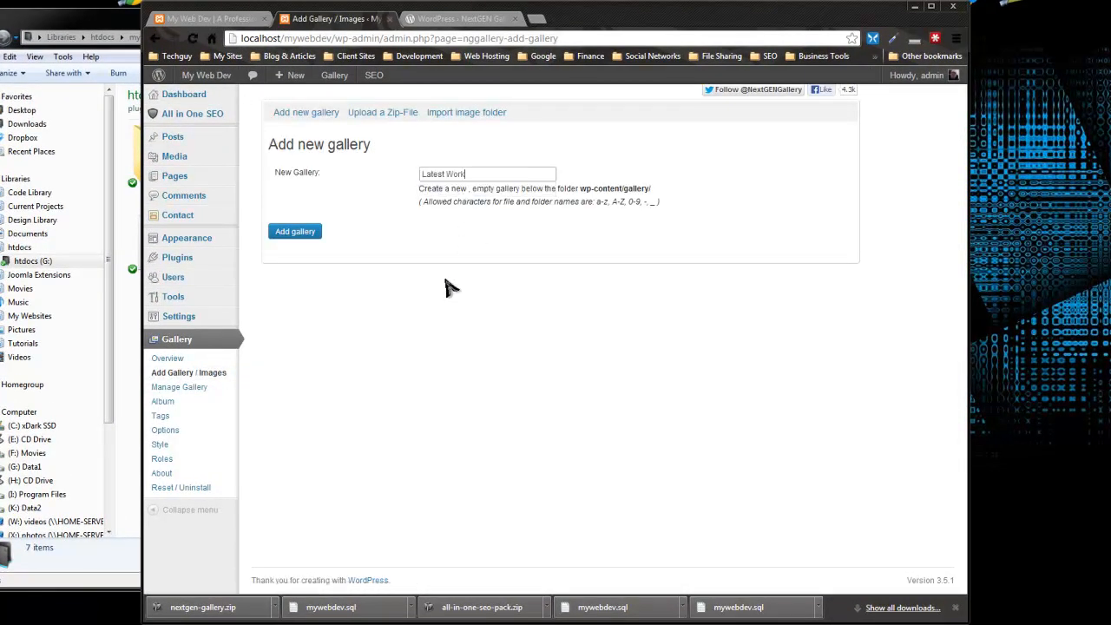
click(311, 236)
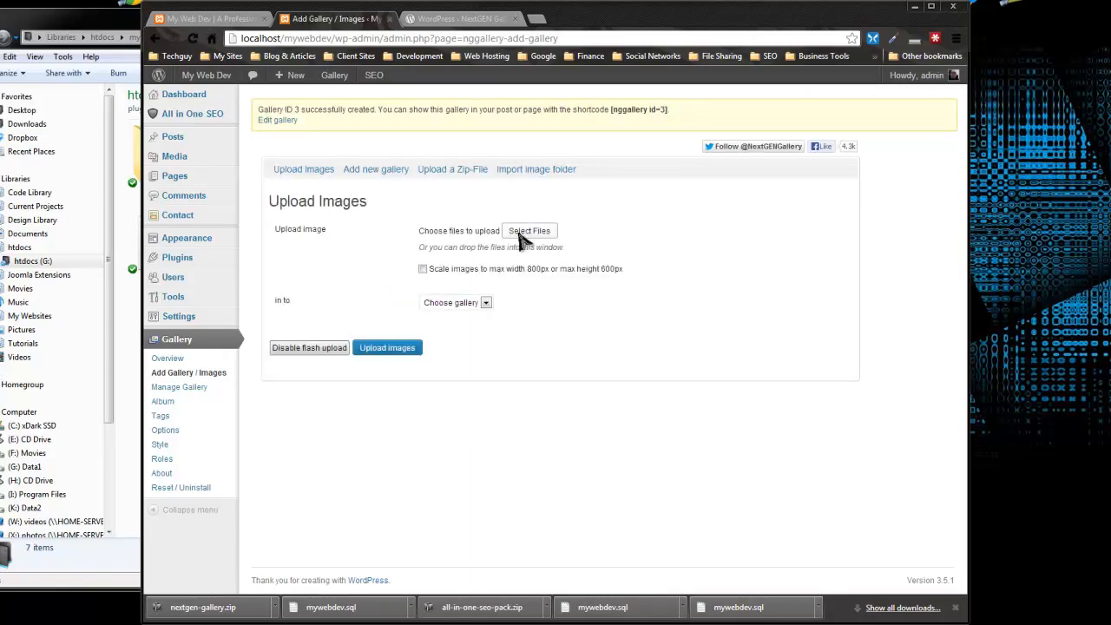
Upload b_am.jpg, p_aca.jpg, p_access.jpg, p_af.jpg and p_amon.jpg from the Portfolio Thumbs folder into the Latest Work gallery.
click(529, 231)
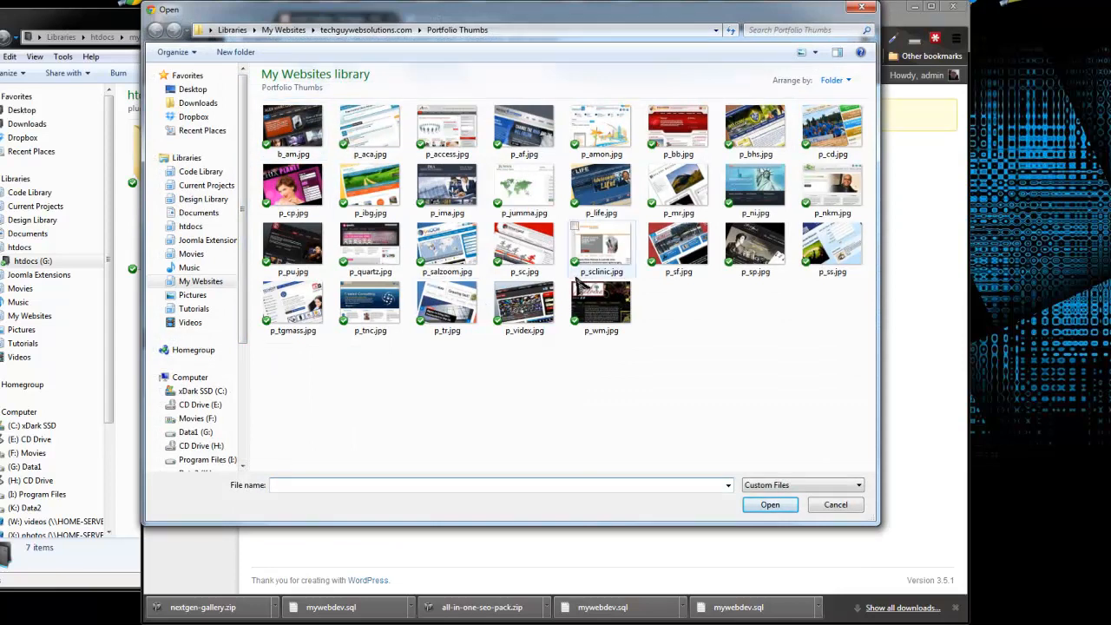
click(295, 134)
shift+click(524, 130)
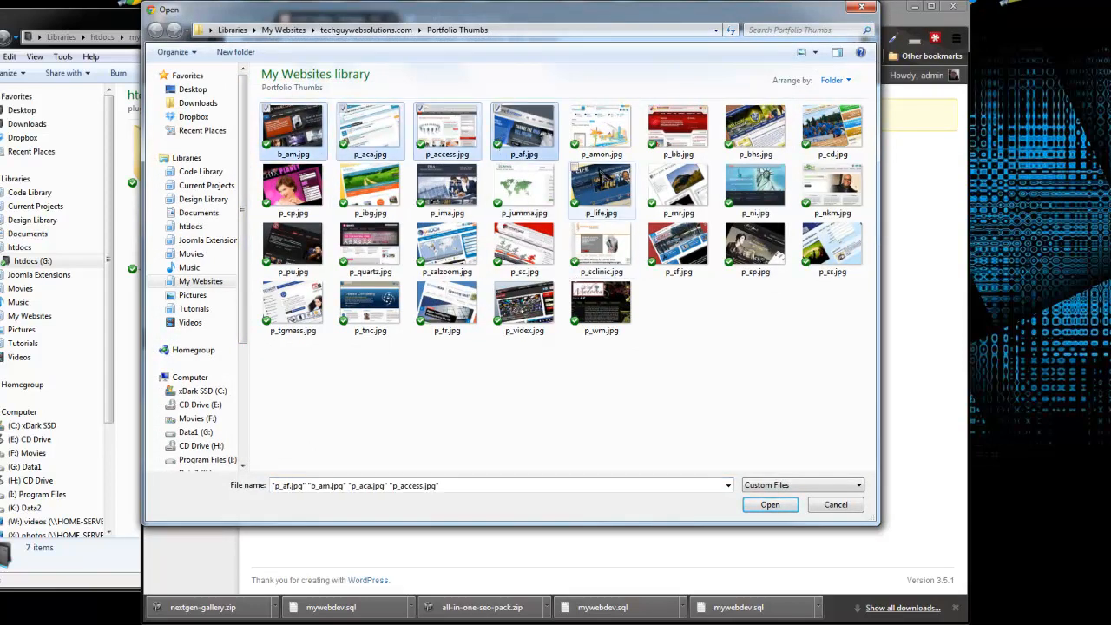
shift+click(600, 132)
click(771, 505)
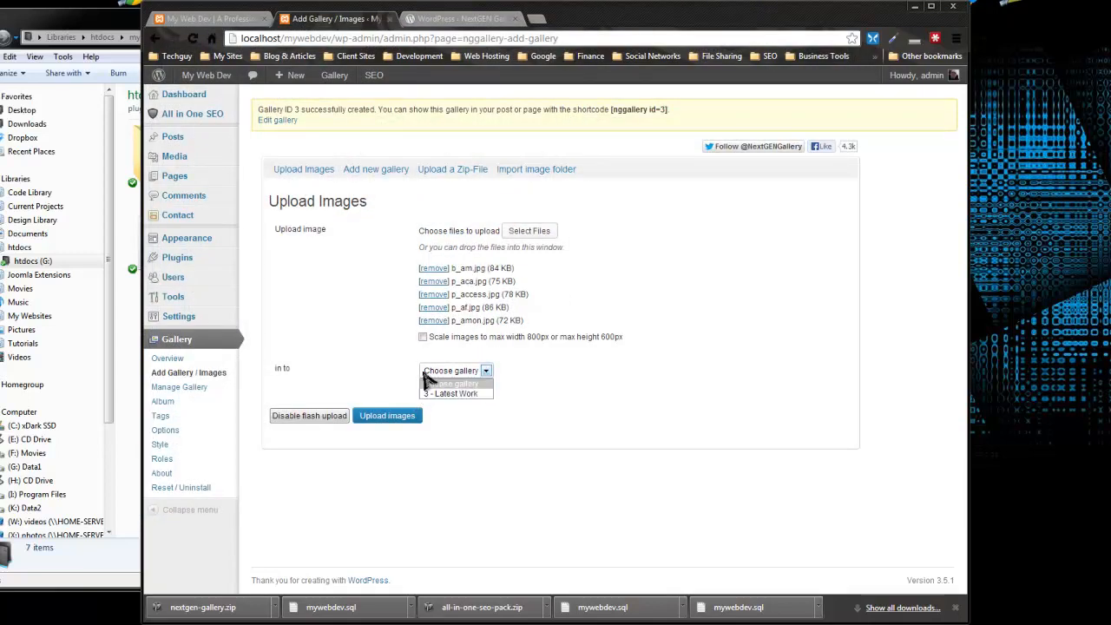
click(456, 394)
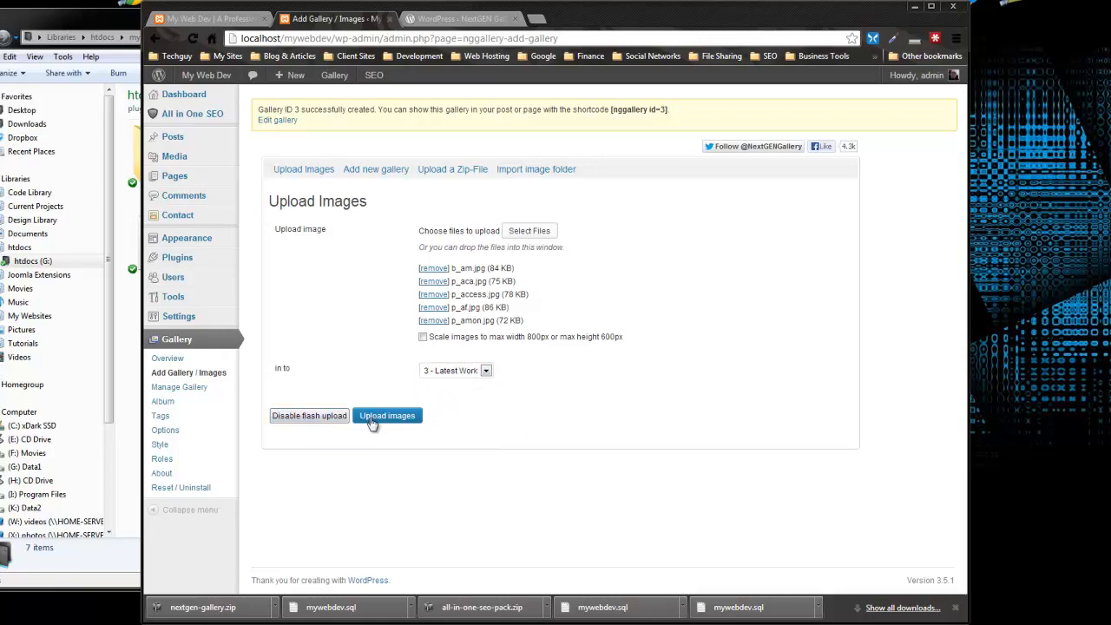
click(387, 420)
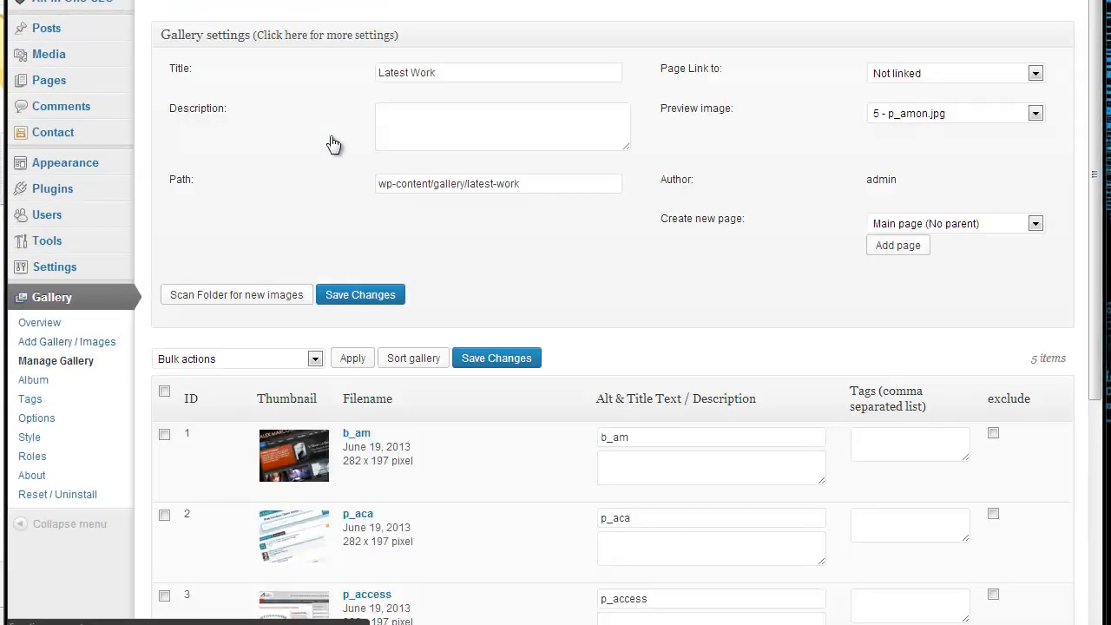
Set the title text of the first gallery image, b_am, to "Website 1".
scroll(334, 152, down, 4)
click(658, 130)
click(643, 99)
drag(650, 95, 598, 92)
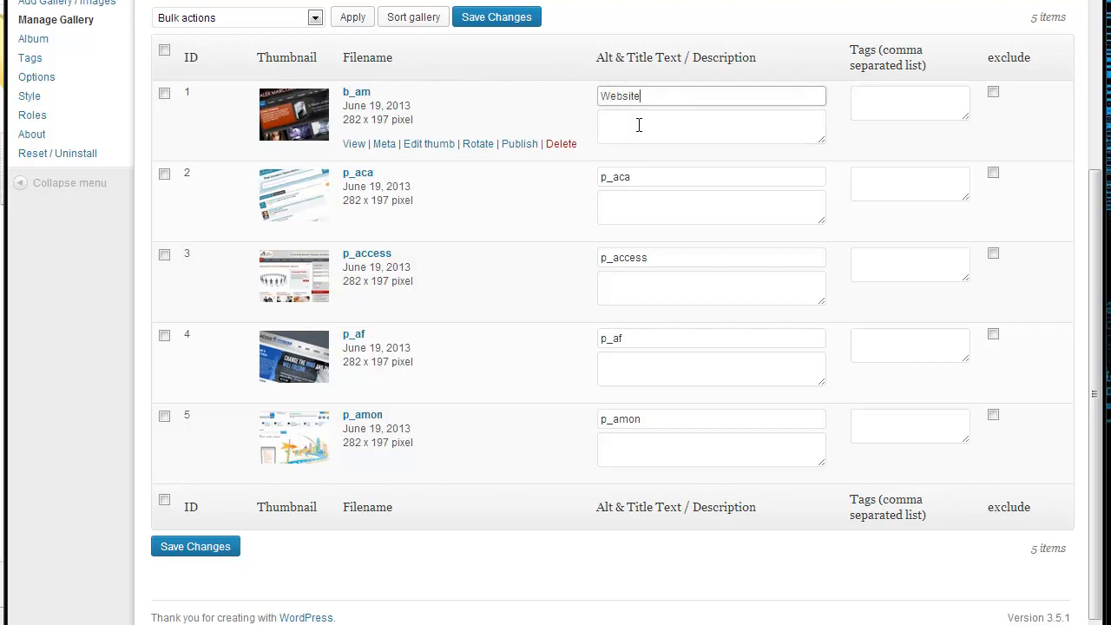
Copy the title "Website 1" over the titles of the p_aca, p_access, p_af and p_amon images.
drag(641, 96, 608, 97)
key(ctrl+c)
drag(641, 178, 601, 178)
key(ctrl+v)
click(608, 258)
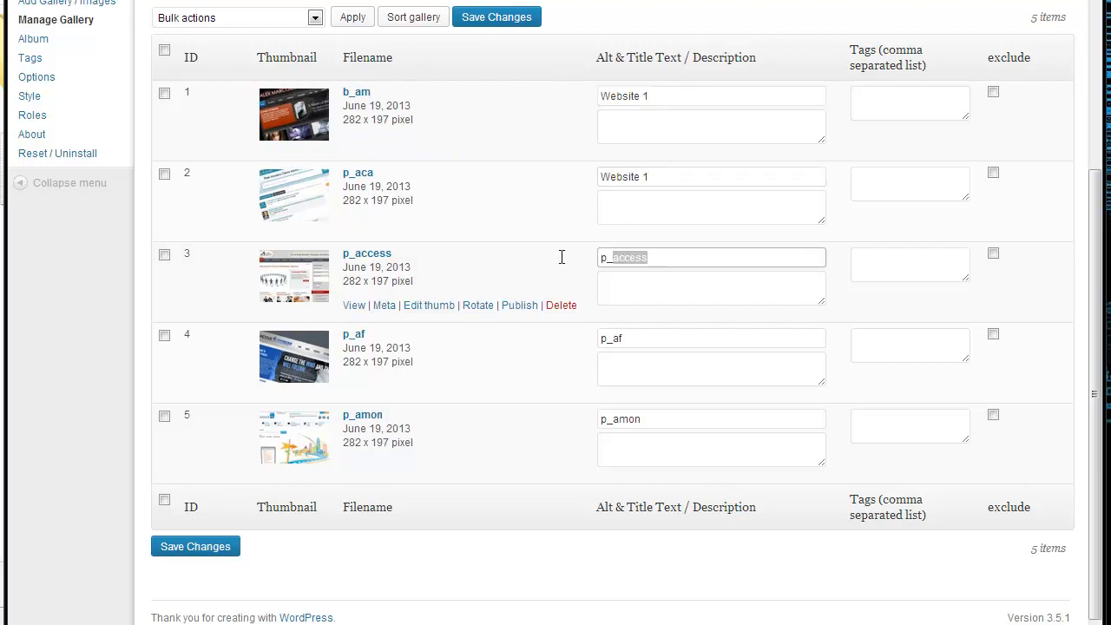
drag(607, 258, 651, 258)
key(ctrl+v)
drag(642, 338, 601, 338)
key(ctrl+v)
drag(651, 418, 585, 426)
key(ctrl+v)
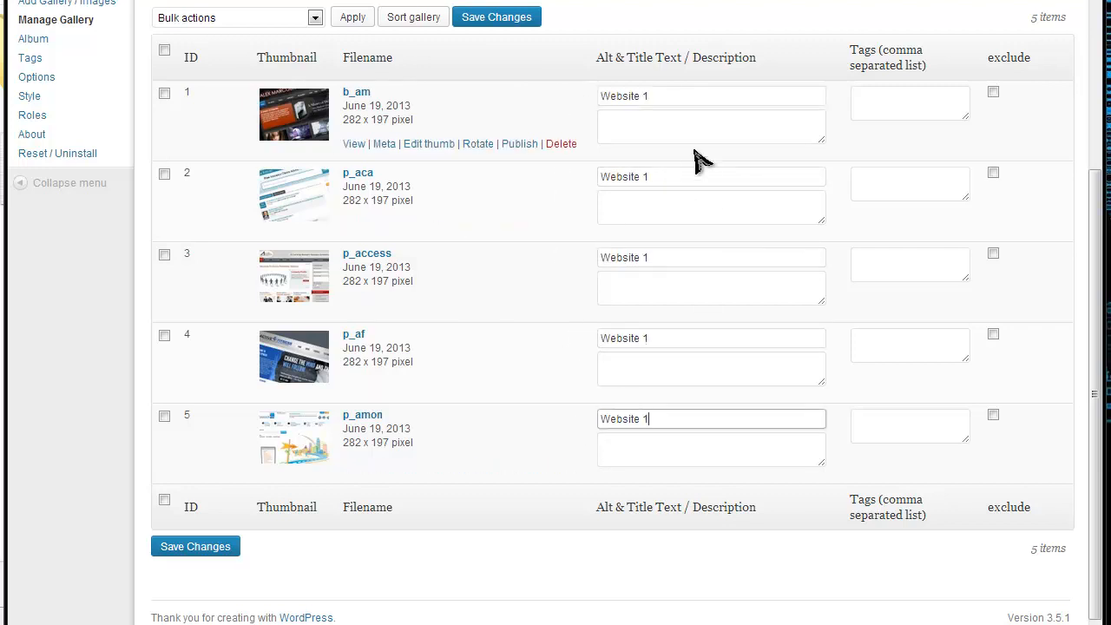
Renumber the titles of the second to fifth images as Website 2, Website 3, Website 4 and Website 5.
click(647, 177)
text(2)
click(651, 257)
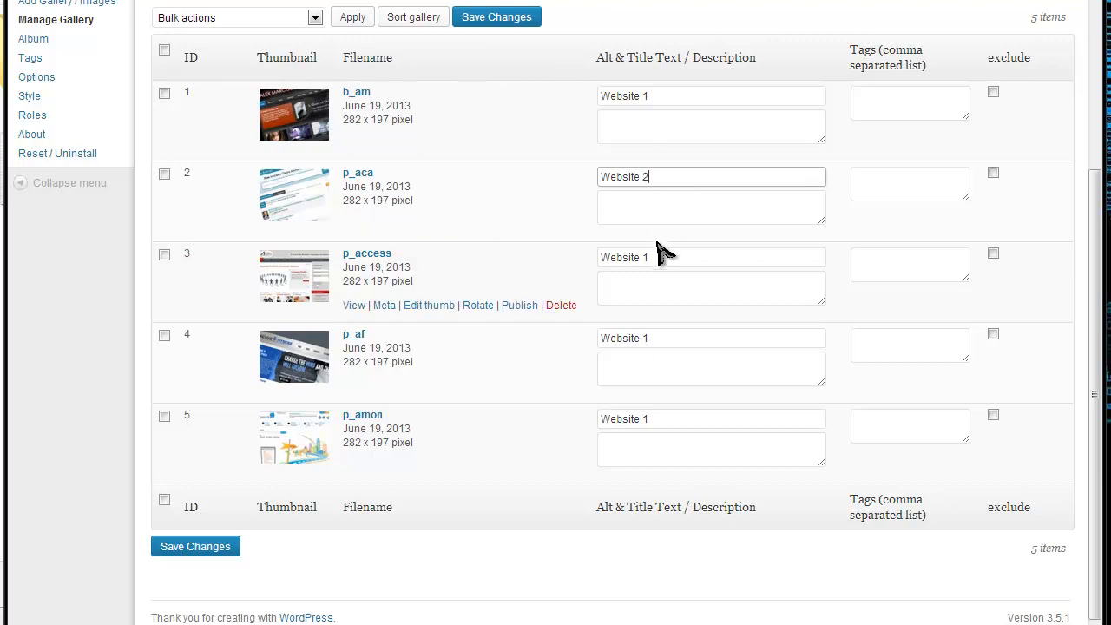
click(649, 338)
key(BackSpace)
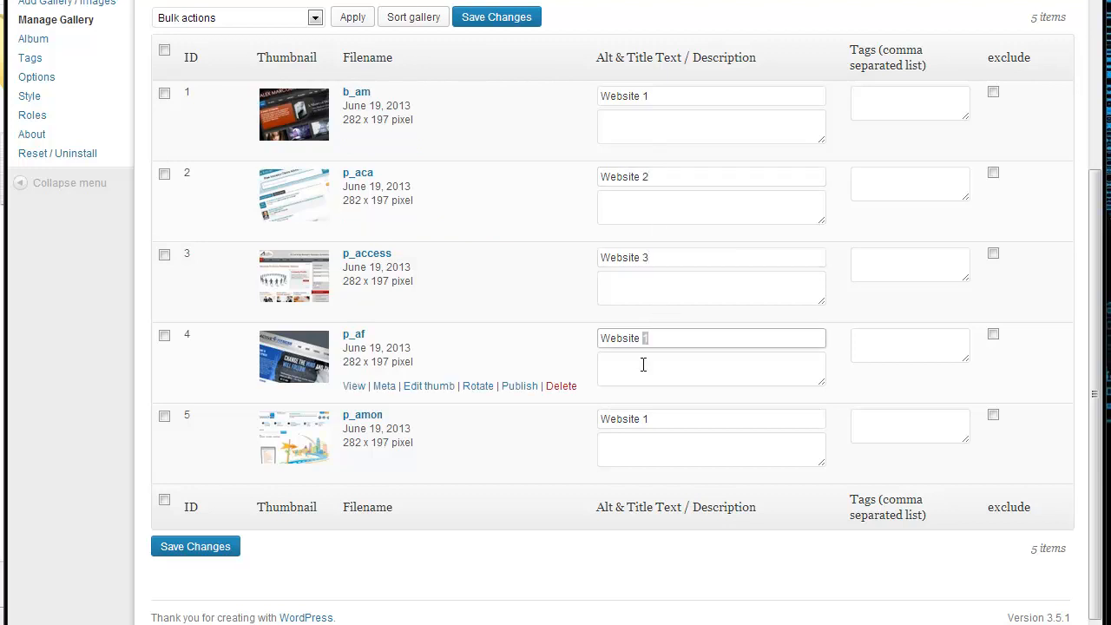
text(4)
click(647, 420)
key(BackSpace)
text(5)
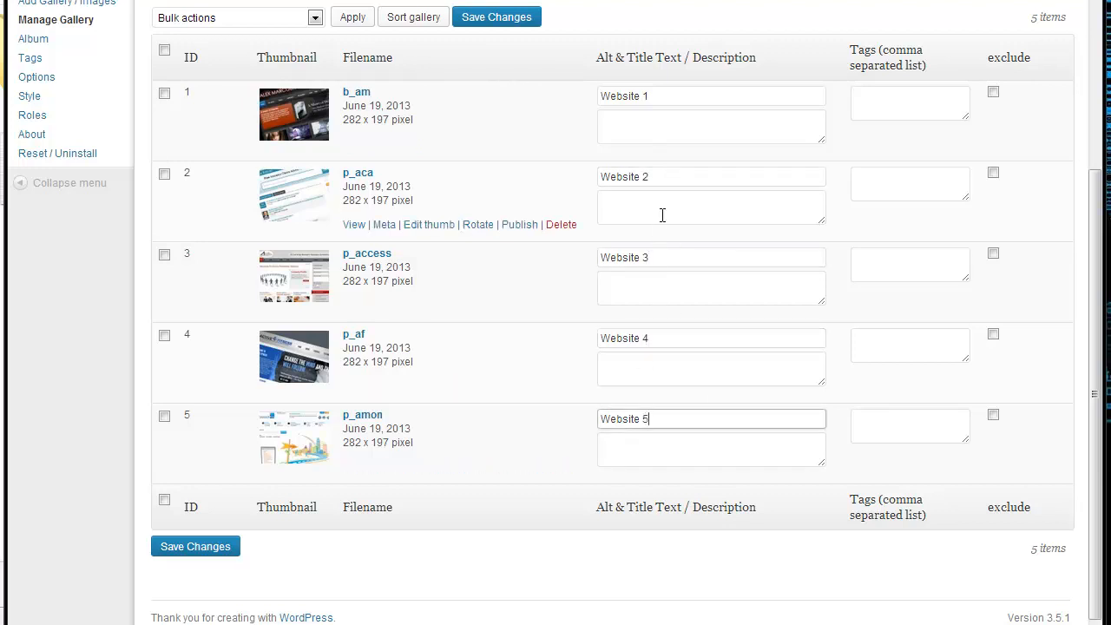
Give all five gallery images the description "This is a site that we created".
click(646, 127)
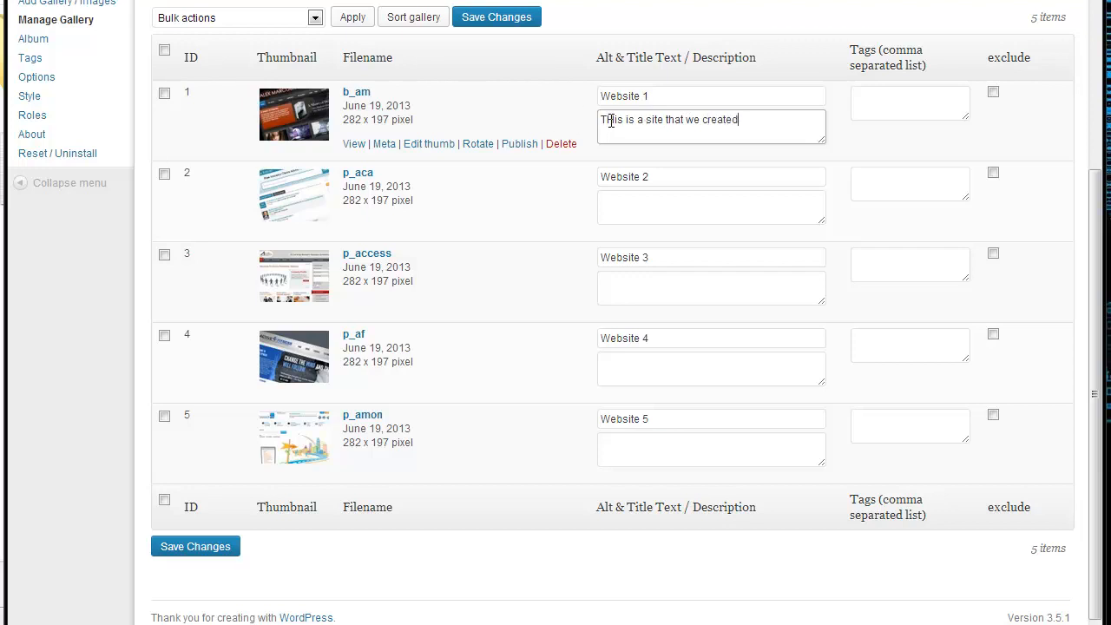
drag(766, 126, 588, 117)
click(672, 208)
key(ctrl+v)
click(665, 291)
key(ctrl+v)
click(655, 369)
key(ctrl+v)
click(647, 446)
key(ctrl+v)
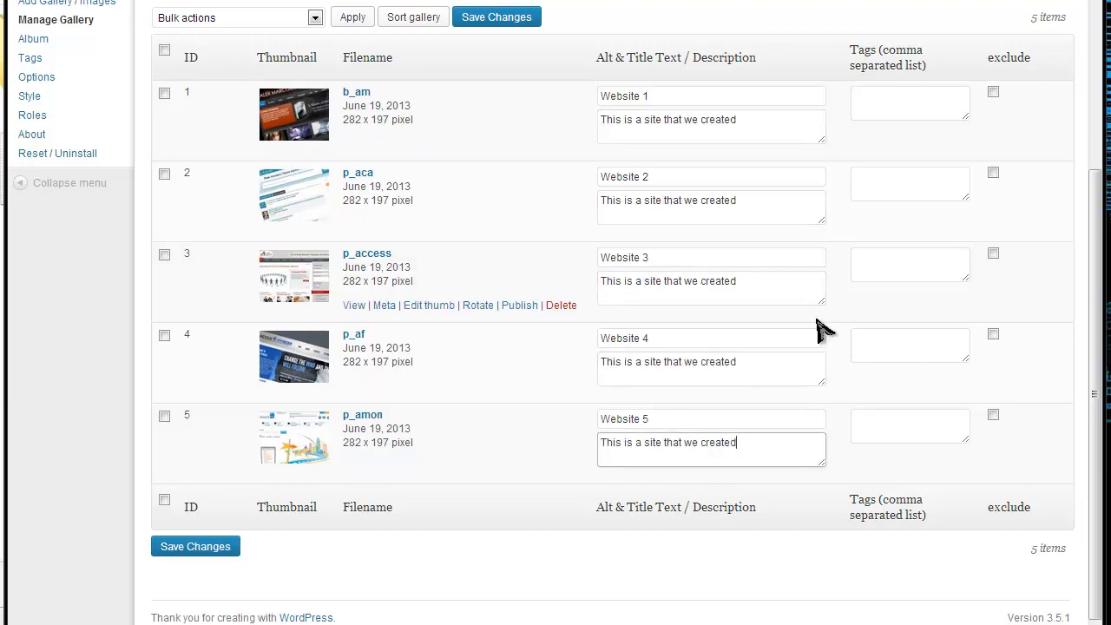
Save the Latest Work gallery with its new image titles and descriptions, leaving the tags empty.
click(919, 98)
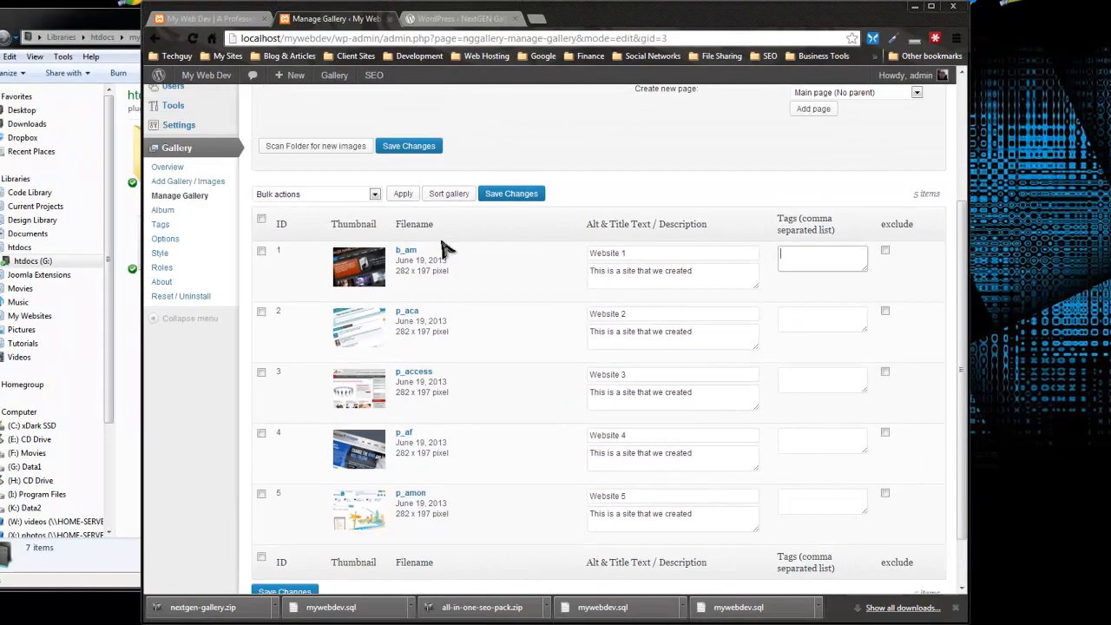
scroll(425, 256, down, 1)
click(284, 526)
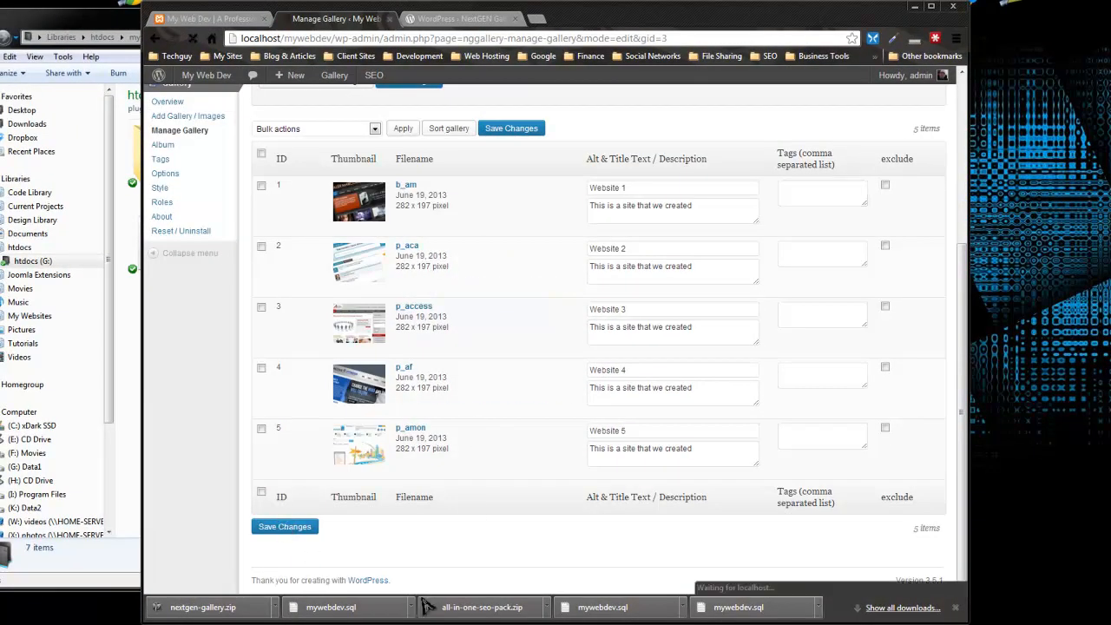
scroll(676, 423, down, 1)
scroll(675, 423, down, 2)
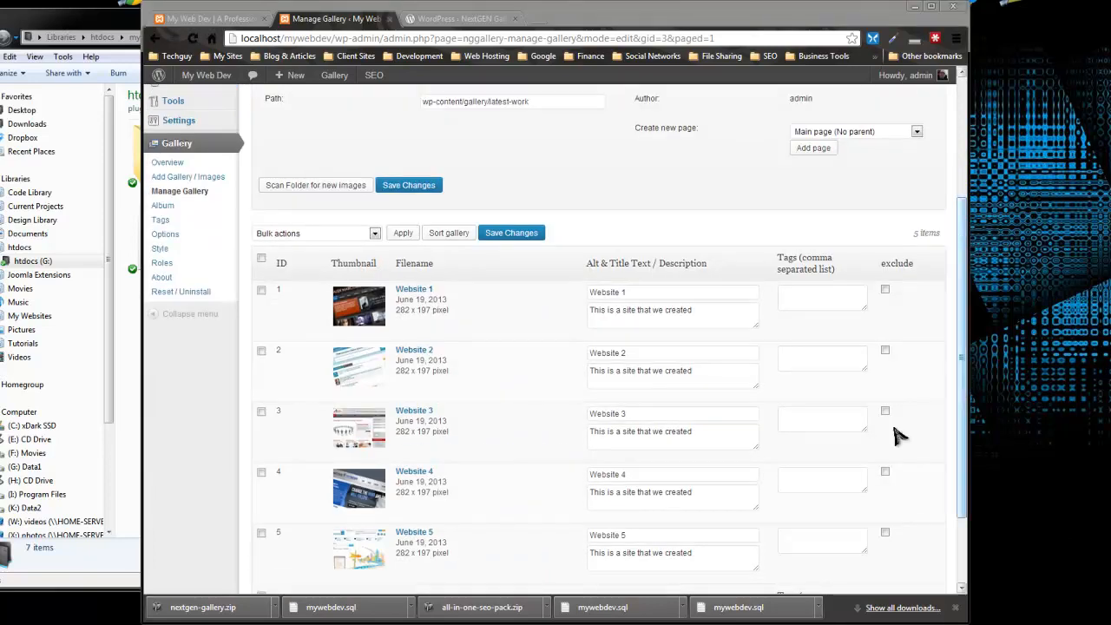
scroll(615, 241, up, 3)
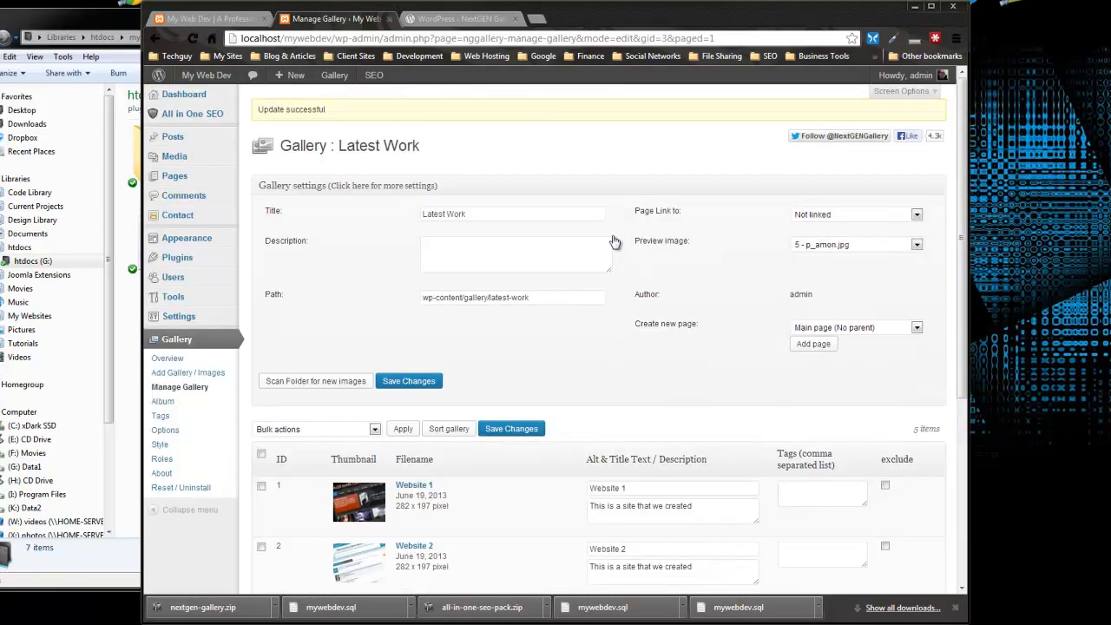
Create a new page titled "Portfolio" and choose the Latest Work gallery in the NextGEN Gallery insertion dialog.
click(263, 191)
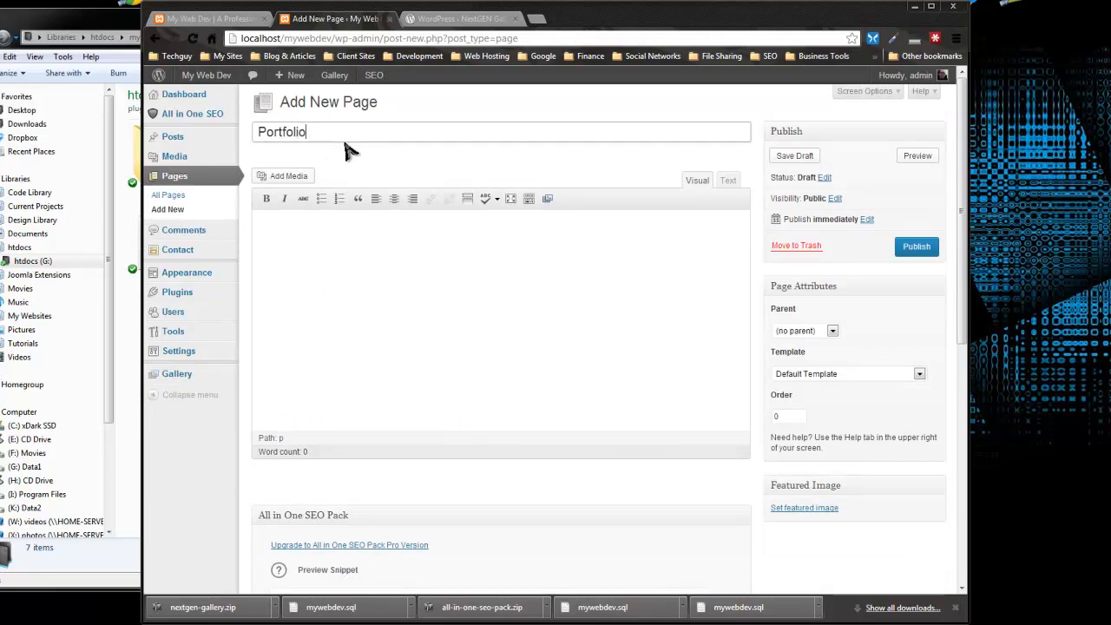
click(555, 339)
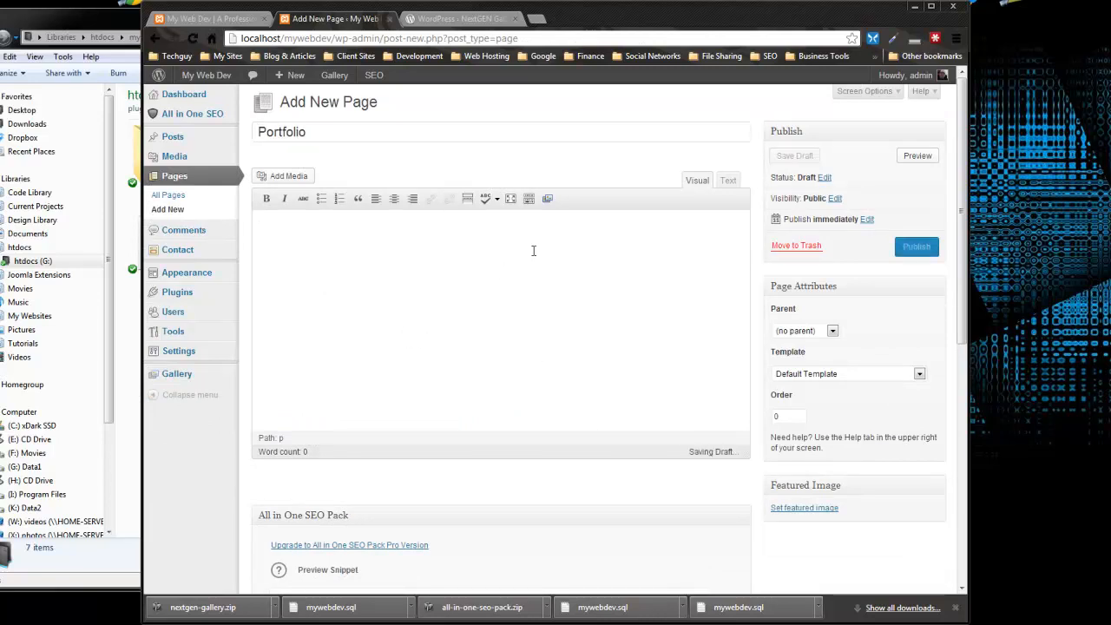
click(548, 200)
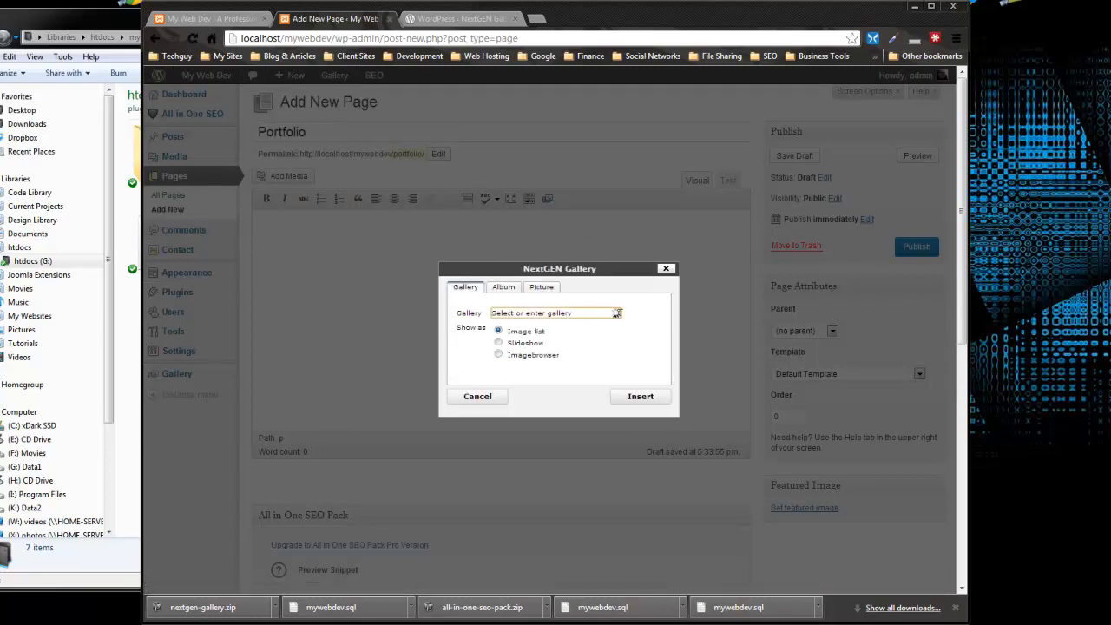
click(527, 325)
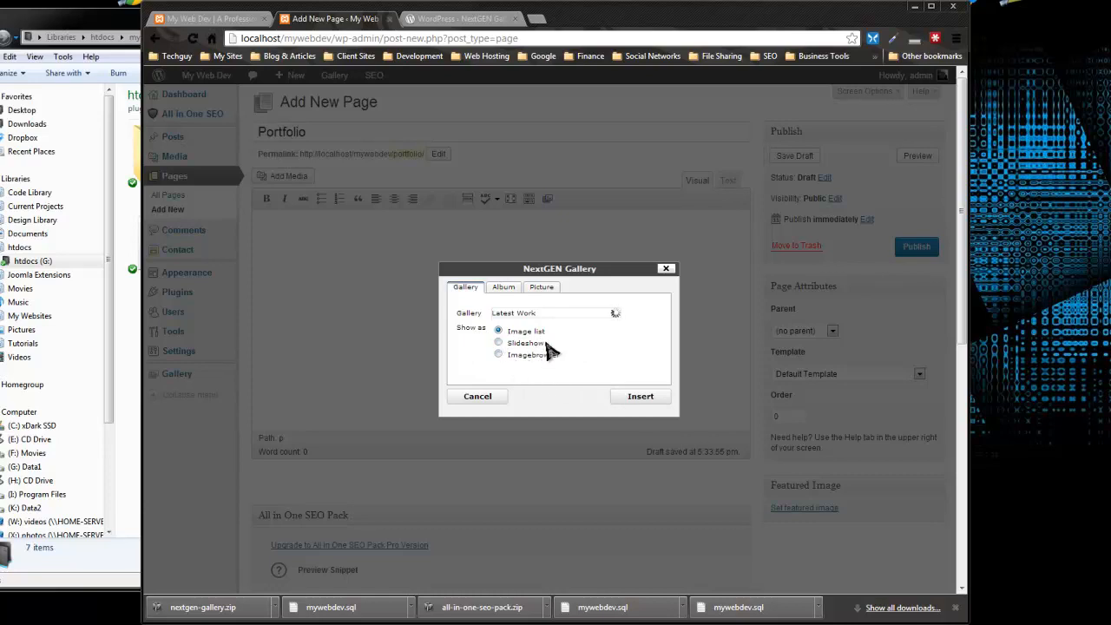
Examine the album and single-picture options for inserting NextGEN Gallery content.
click(506, 293)
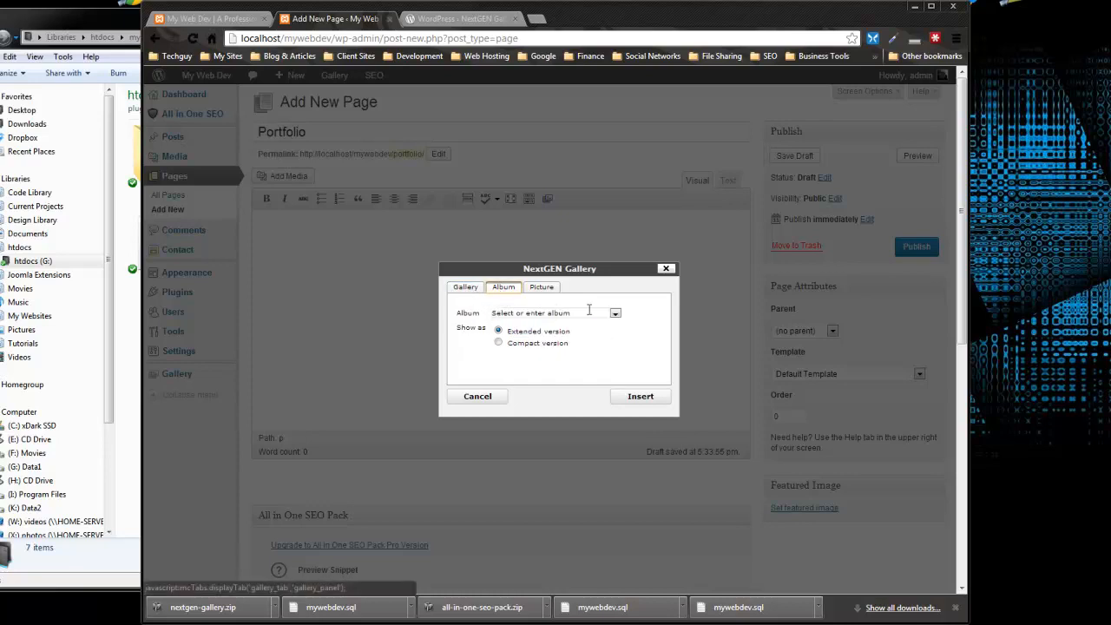
click(618, 313)
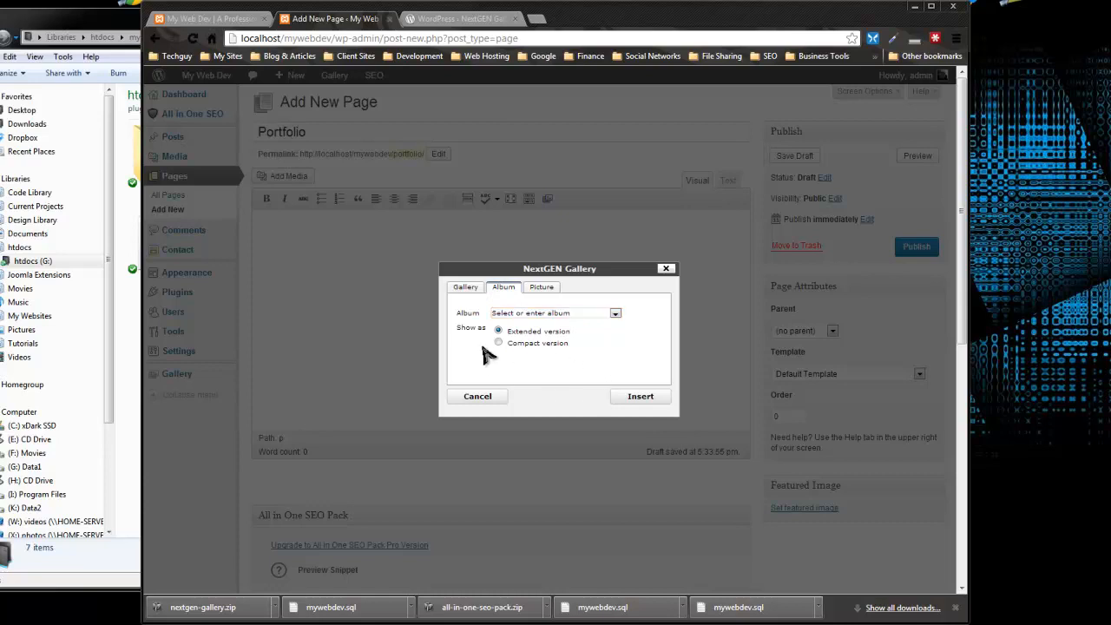
click(541, 290)
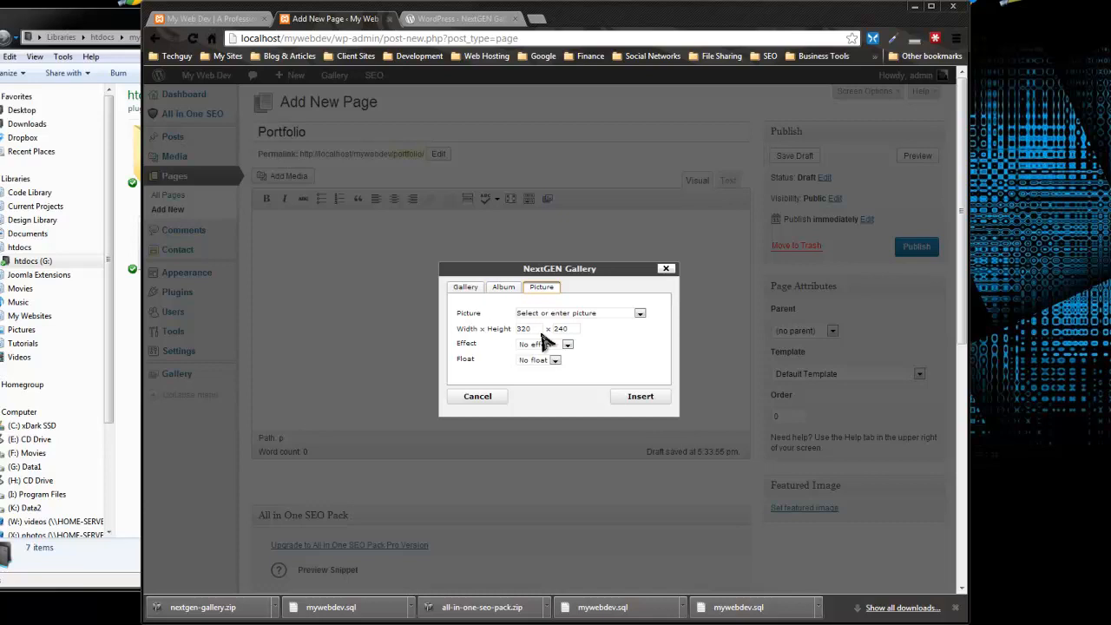
click(640, 312)
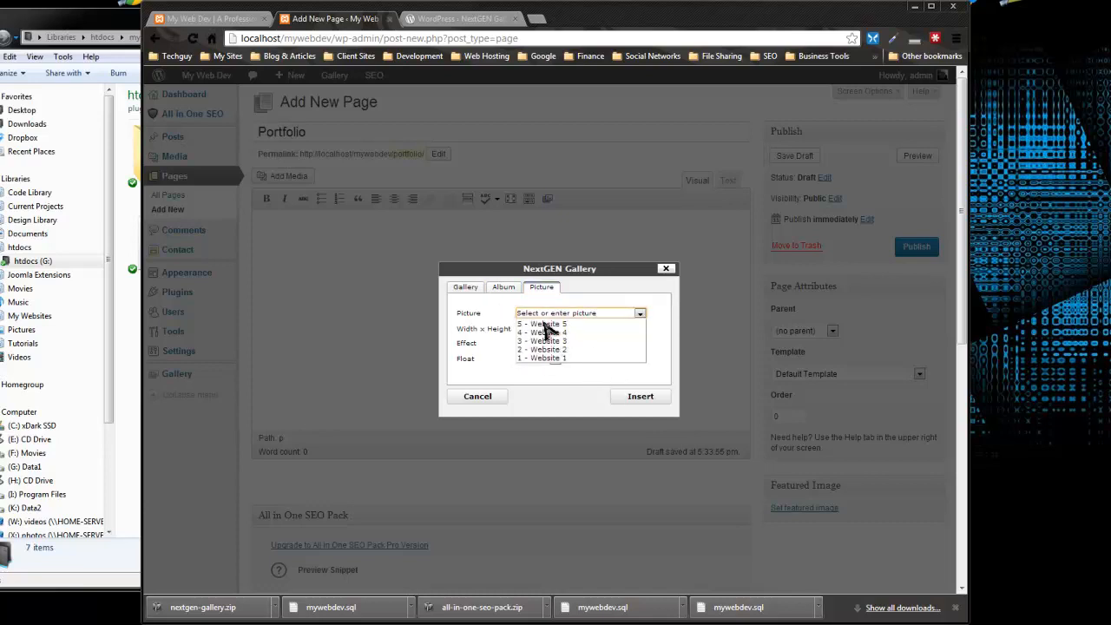
click(493, 309)
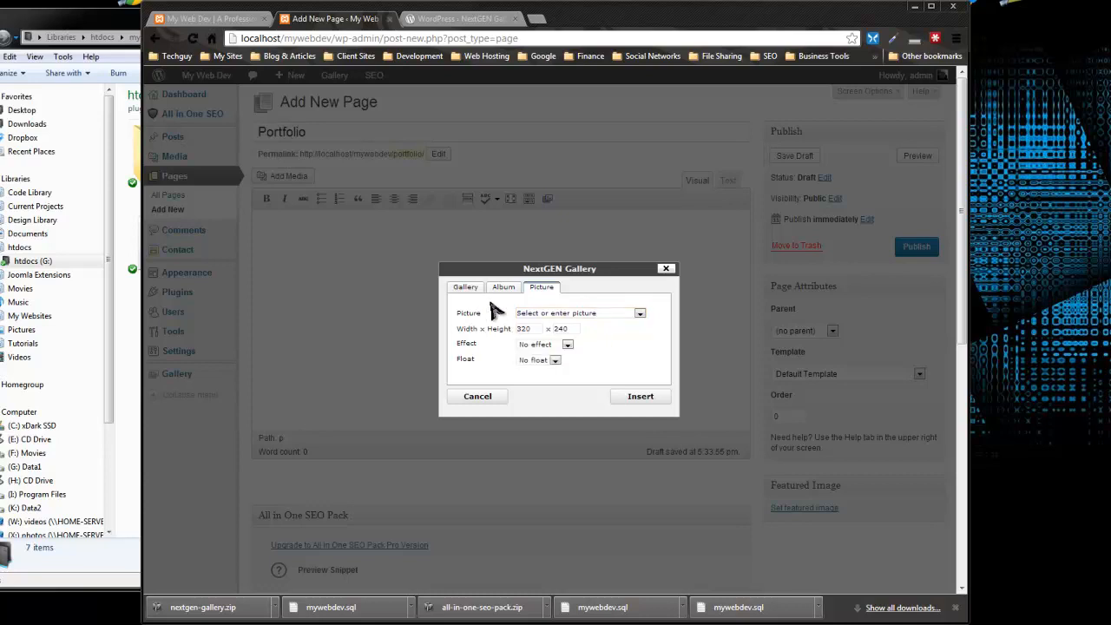
Insert the Latest Work gallery into the Portfolio page as an image list and publish the page.
click(465, 286)
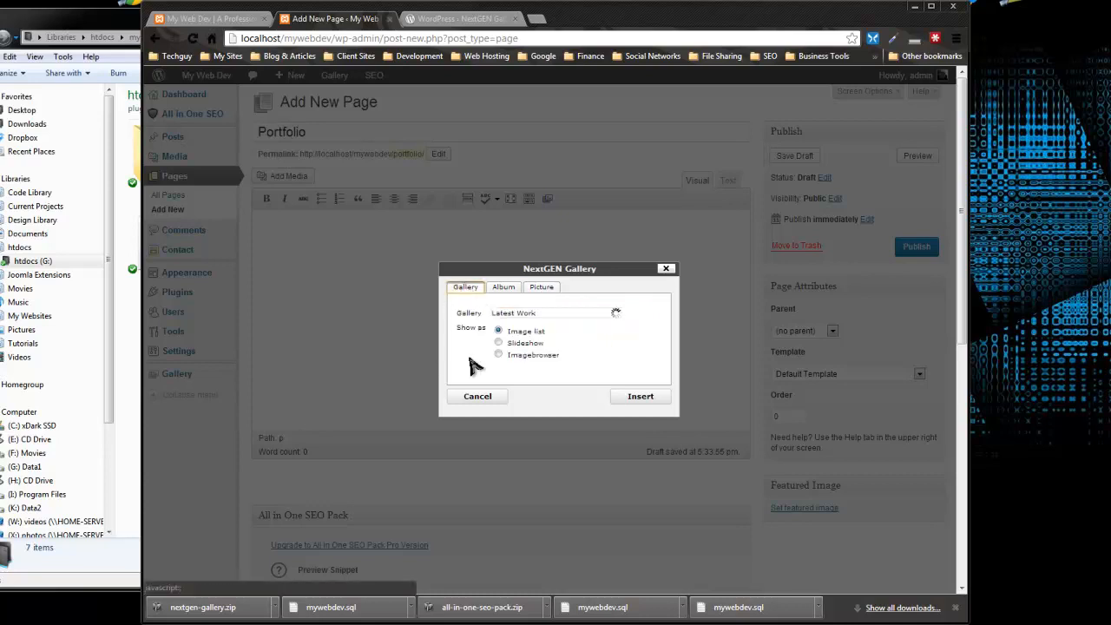
click(640, 397)
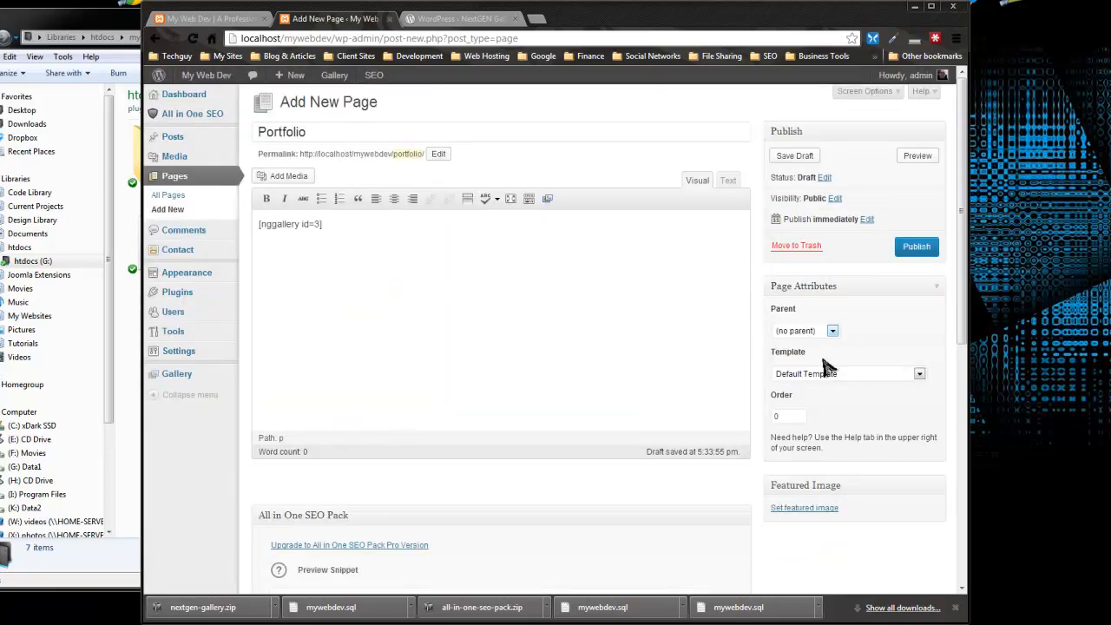
click(916, 247)
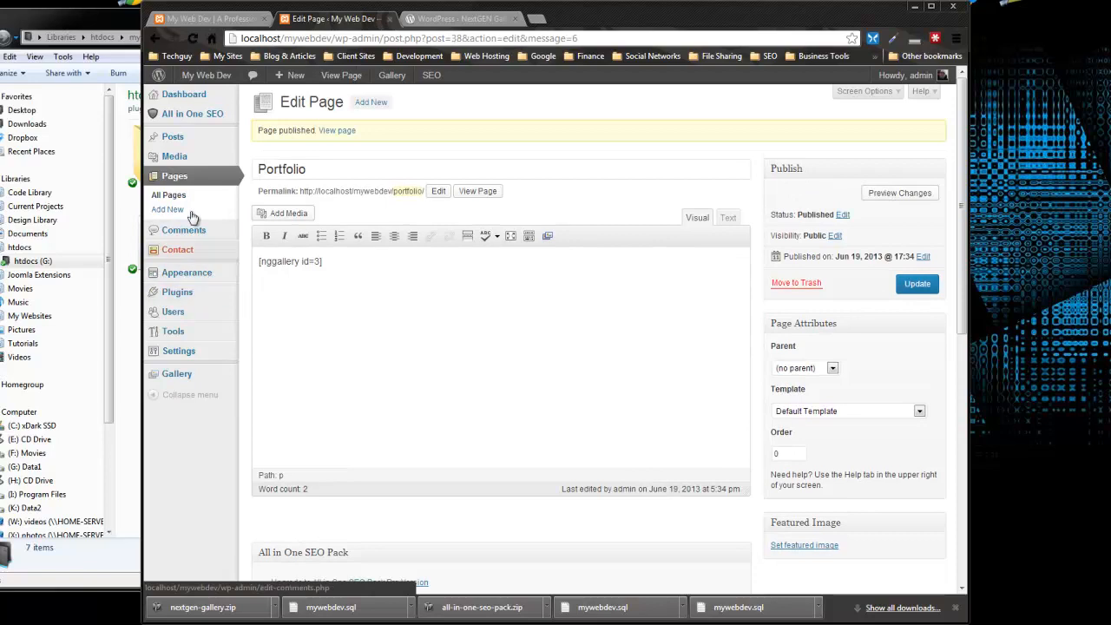
Add the Portfolio page to the Main Menu between Services and Contact, and save the menu.
mouse_move(213, 272)
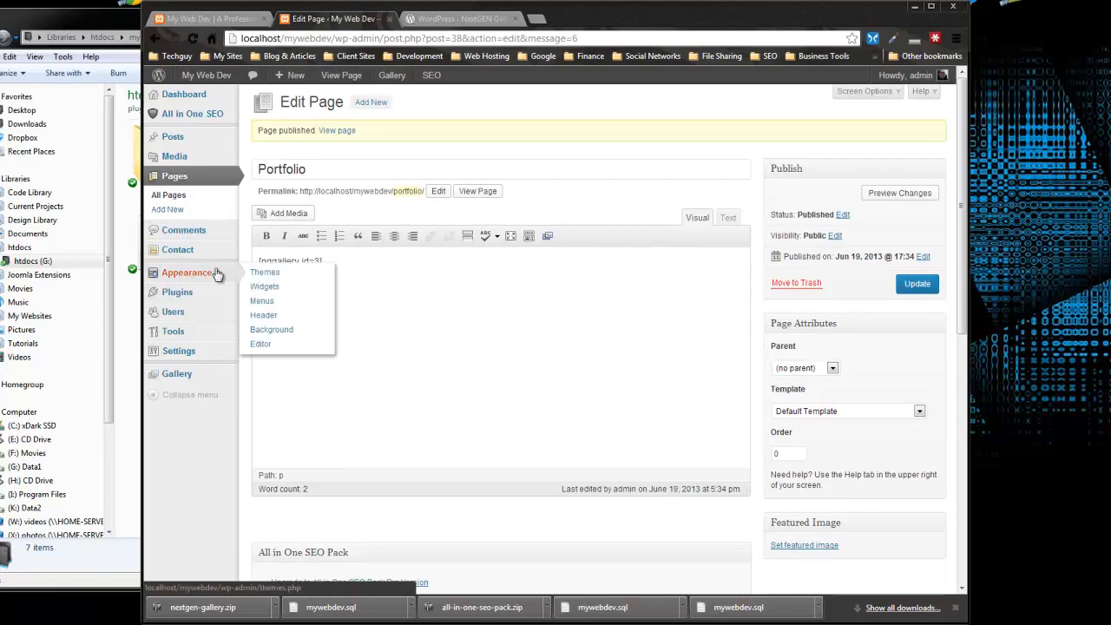
click(285, 305)
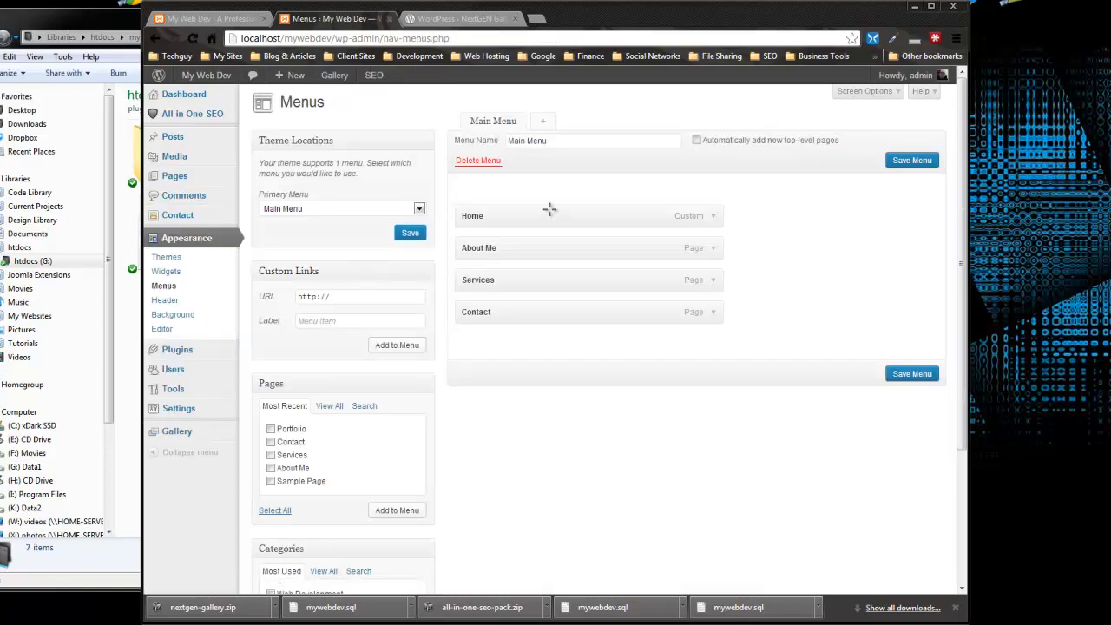
click(270, 429)
drag(520, 344, 508, 320)
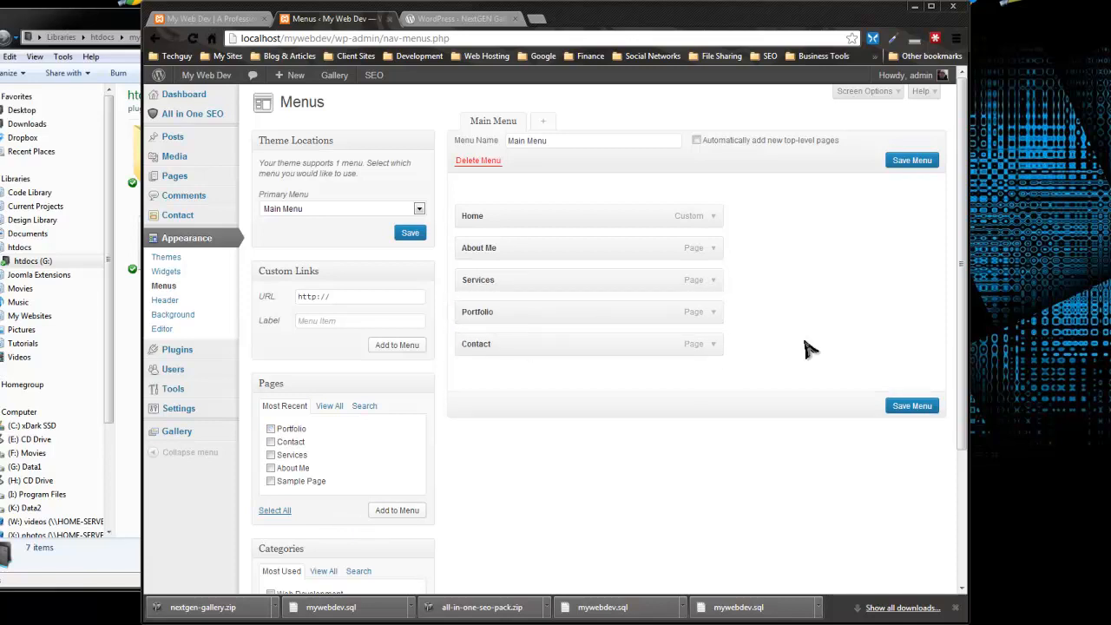
click(919, 406)
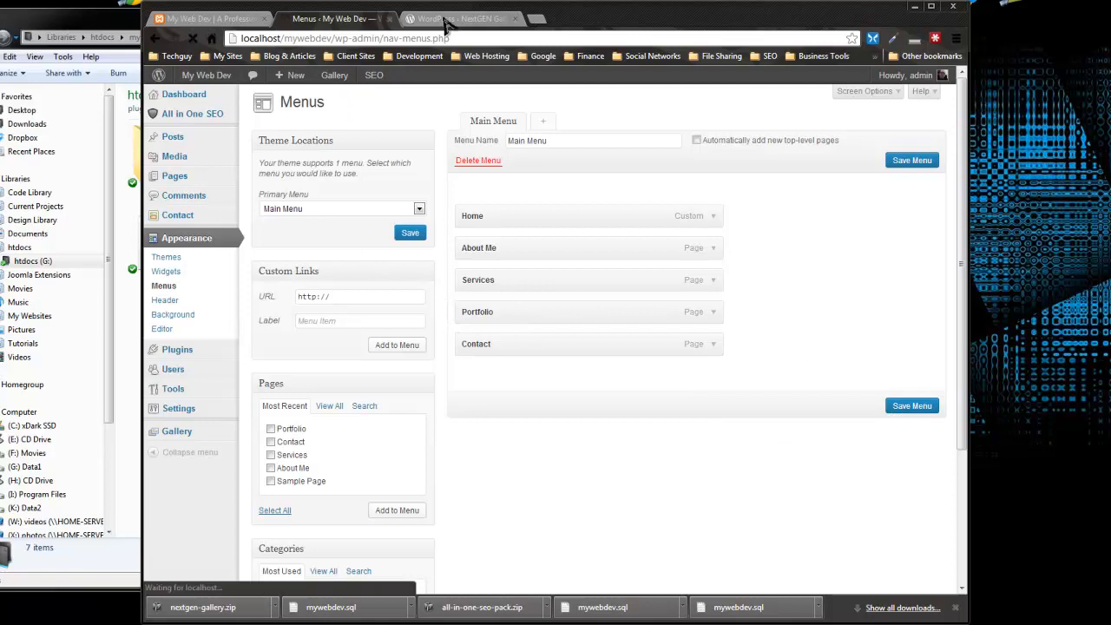
Reload the My Web Dev front page and open its Portfolio page to check the gallery.
click(191, 19)
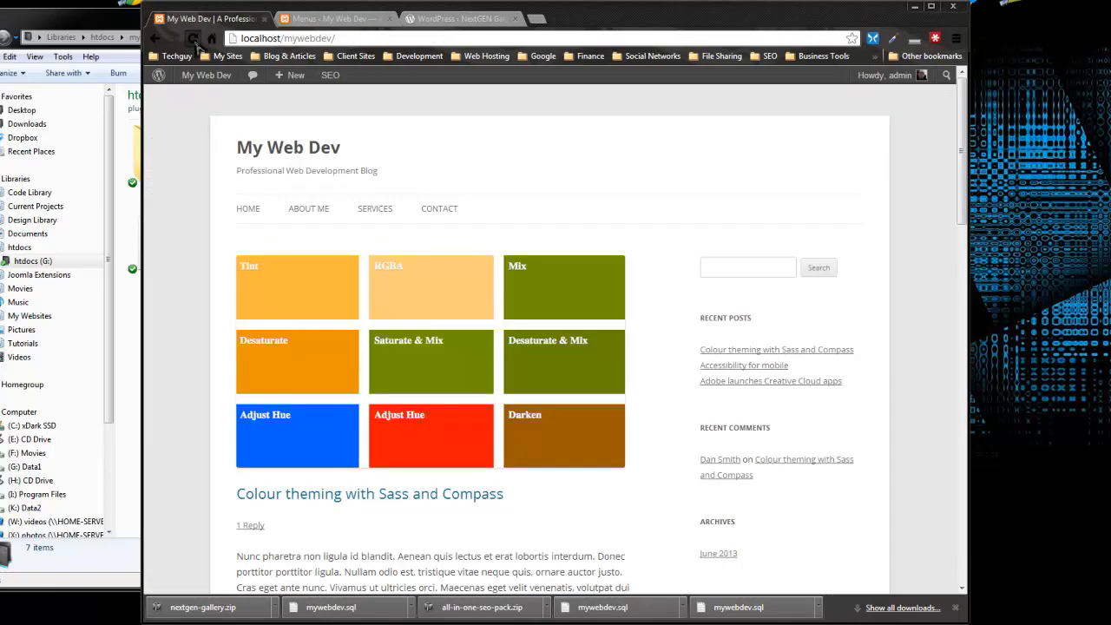
click(192, 38)
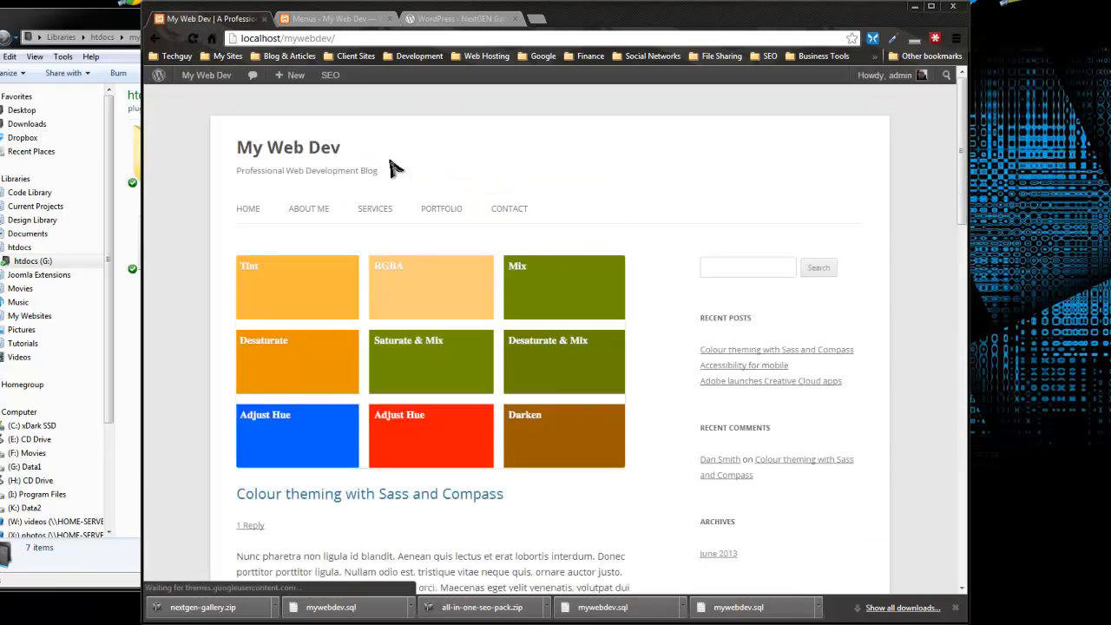
click(447, 217)
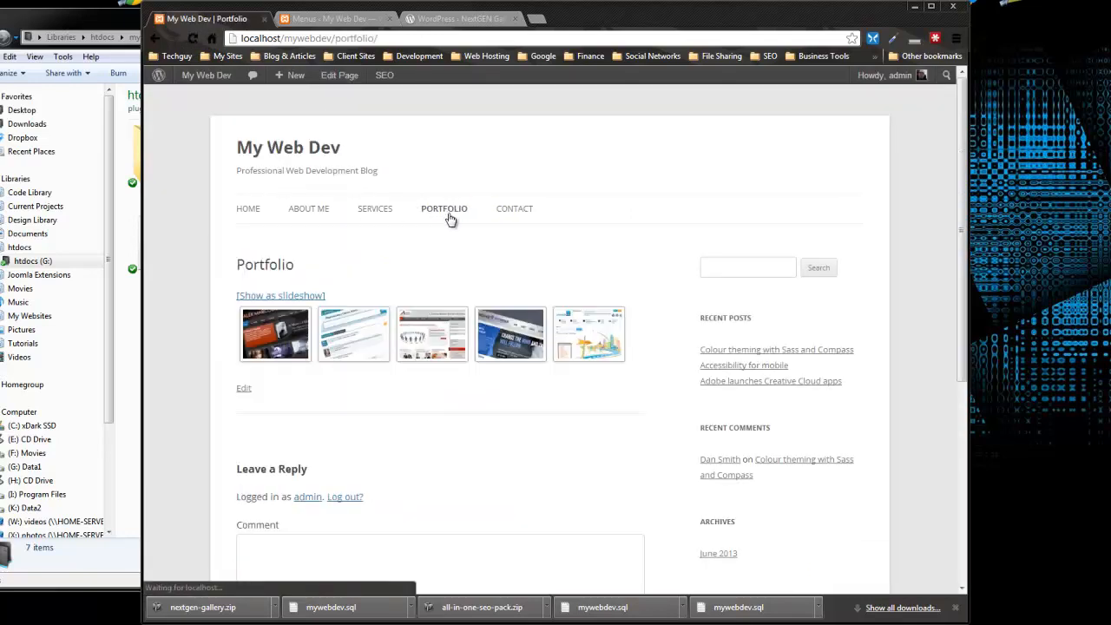
scroll(252, 377, down, 2)
scroll(261, 375, up, 2)
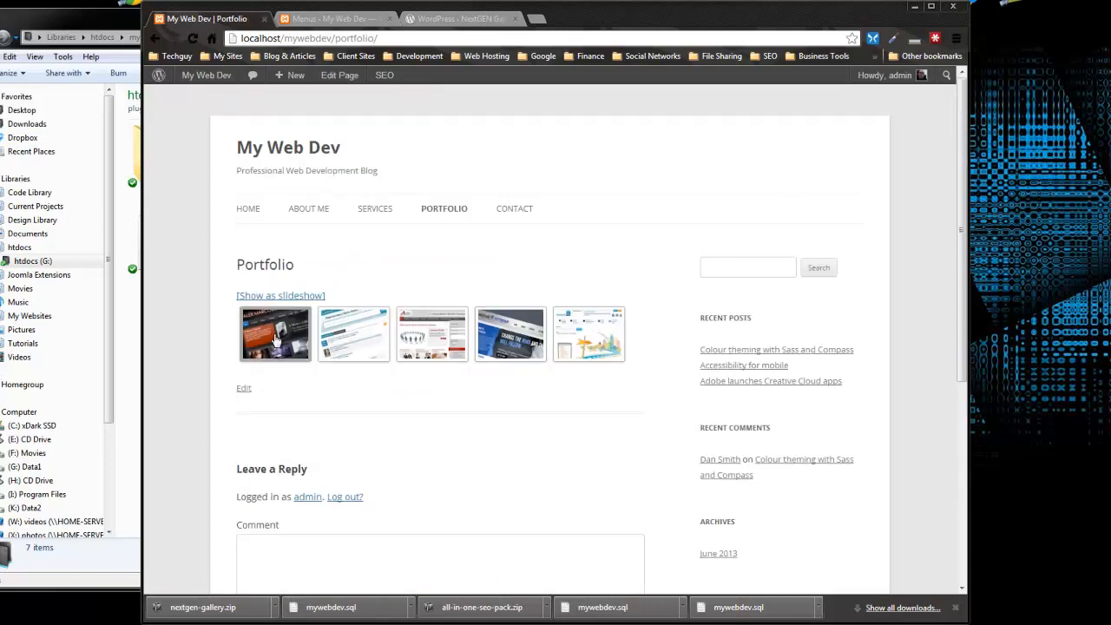
Open the first portfolio thumbnail enlarged, browse forward through the images to the last one and go back one.
click(274, 335)
click(629, 373)
click(630, 375)
click(632, 377)
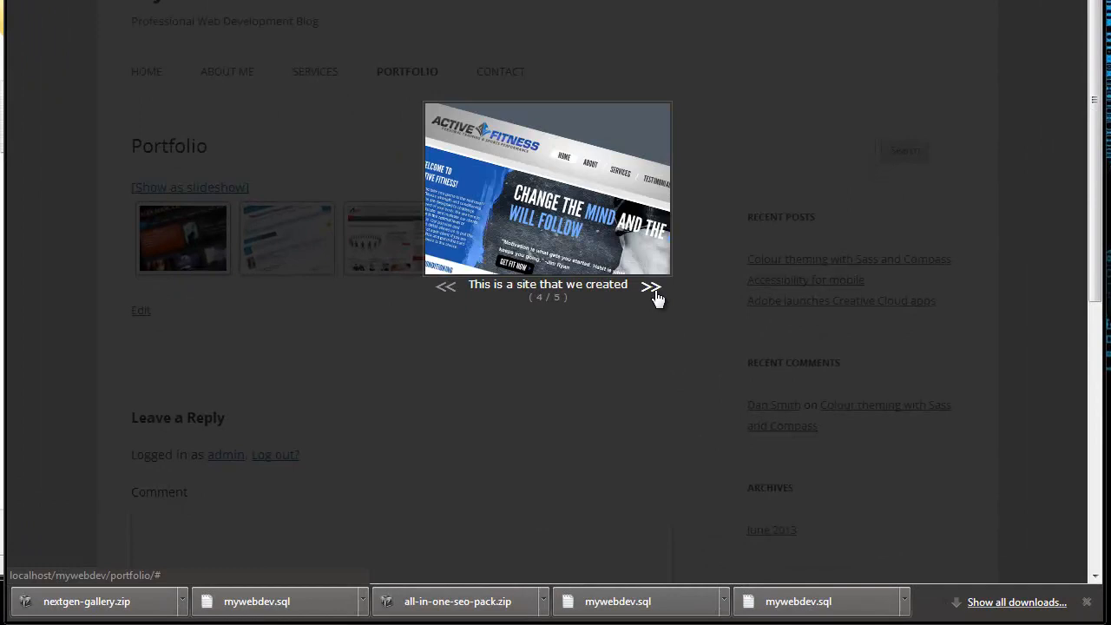
click(653, 289)
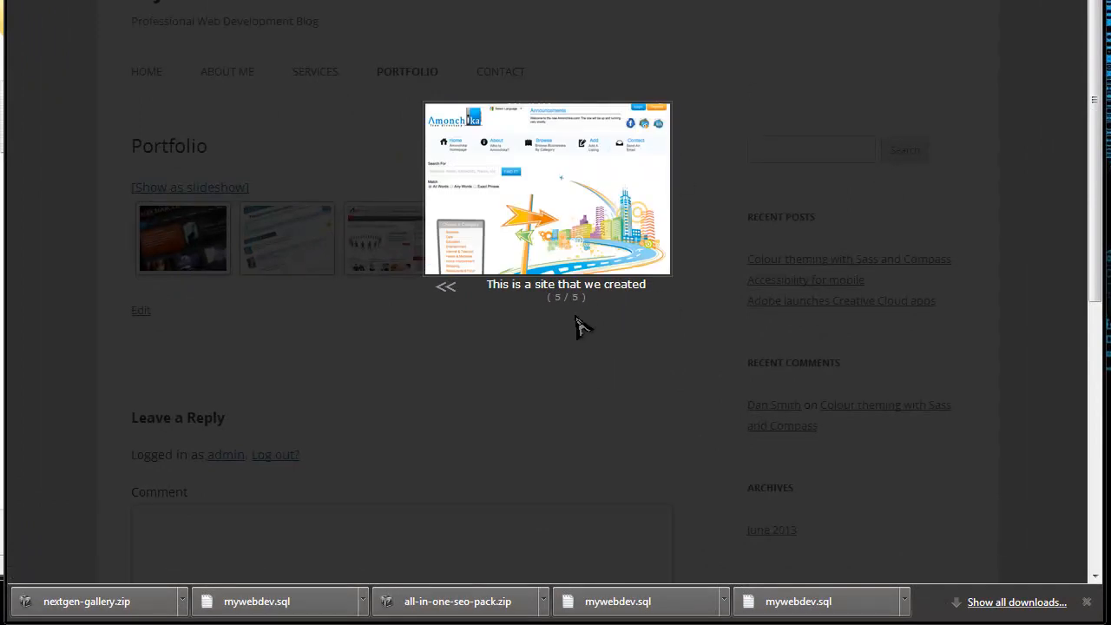
click(447, 289)
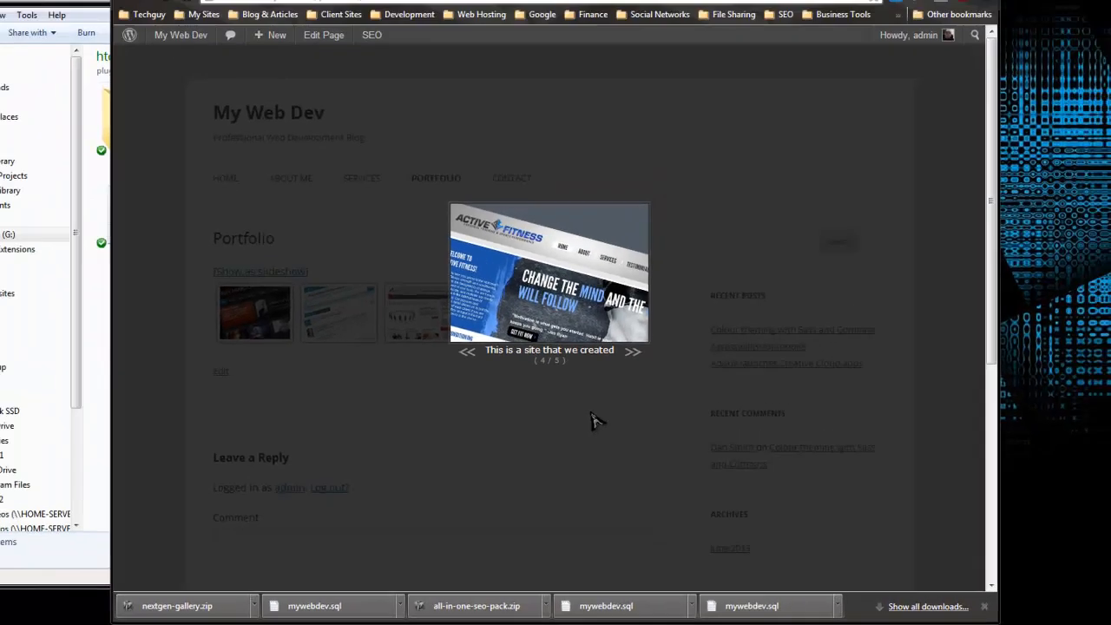
Close the enlarged image and look over the Portfolio page down to its comment form.
click(596, 359)
scroll(432, 355, down, 3)
scroll(461, 426, up, 2)
scroll(426, 373, down, 4)
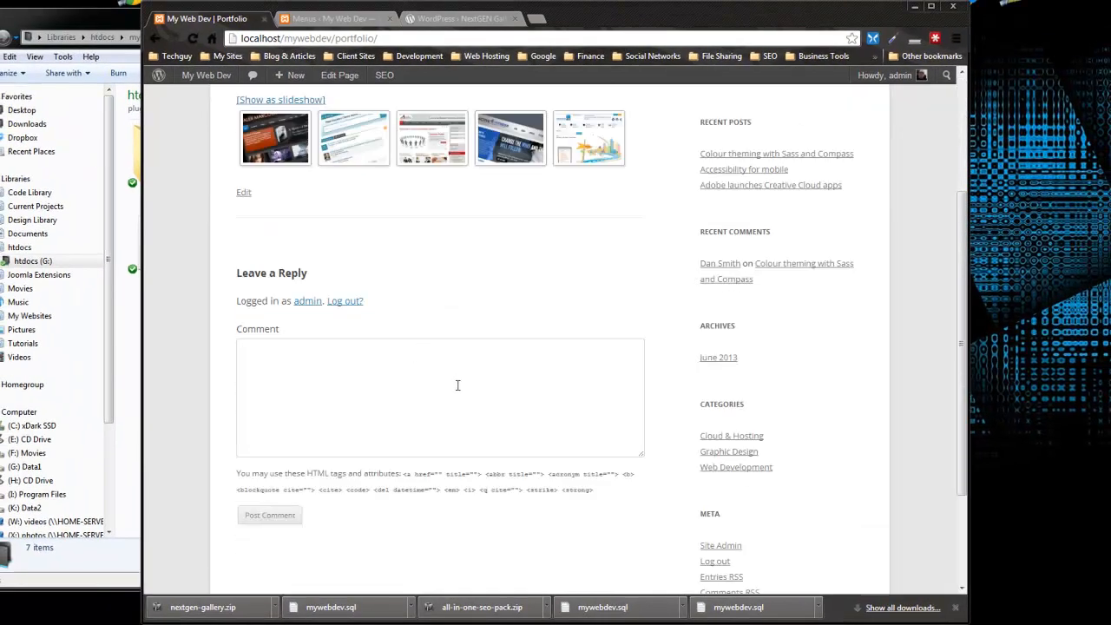
scroll(460, 395, up, 2)
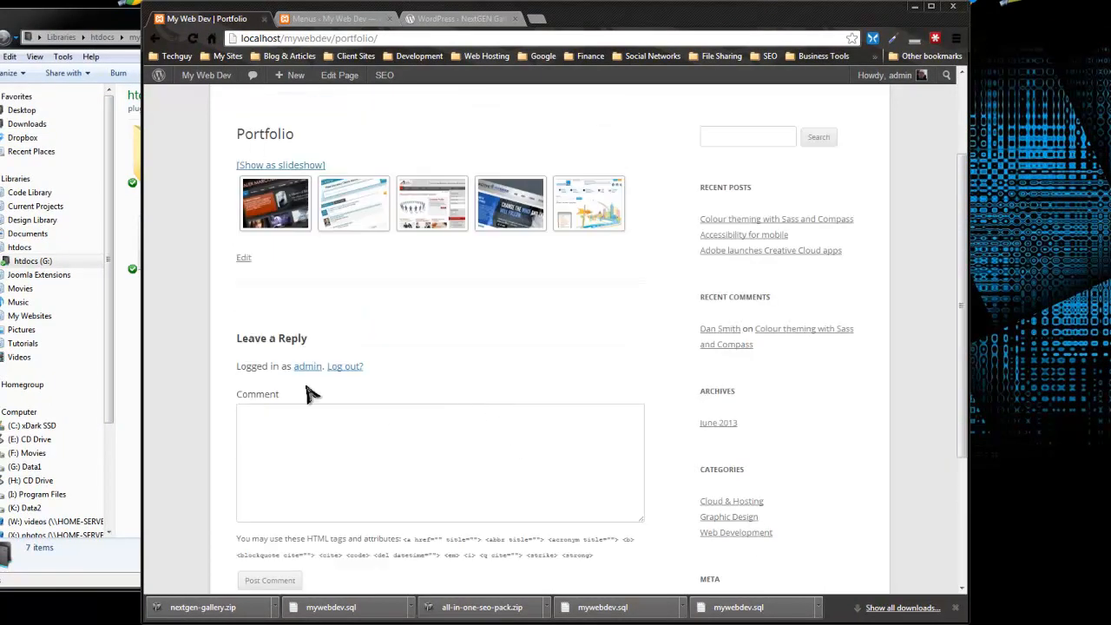
Bulk edit the Portfolio page so that comments are set to Do not allow, and update it.
click(327, 19)
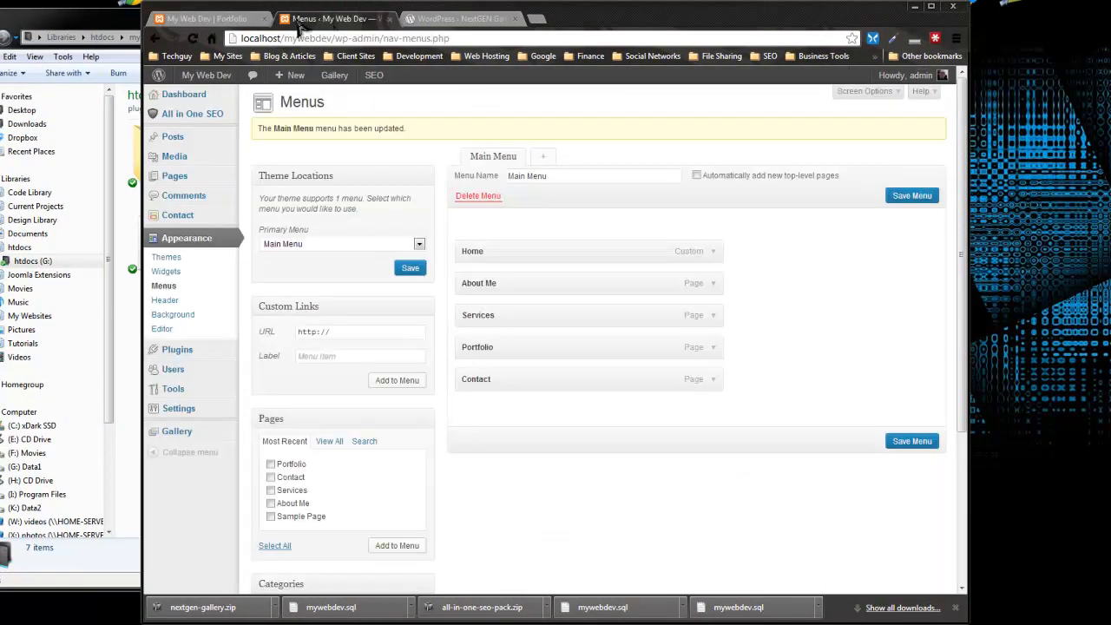
click(170, 181)
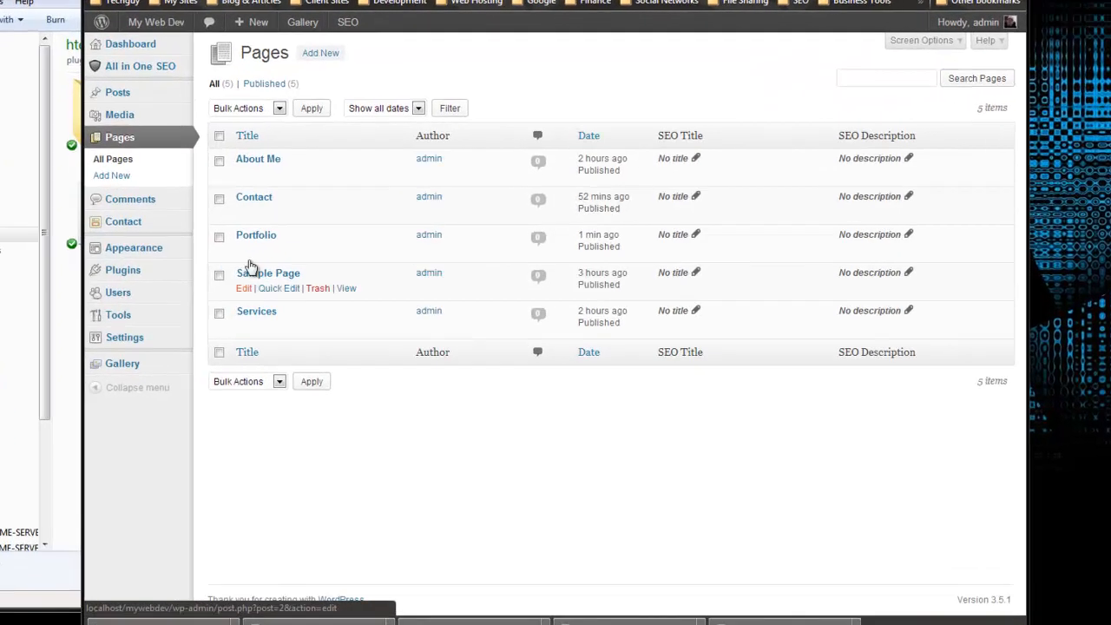
click(219, 237)
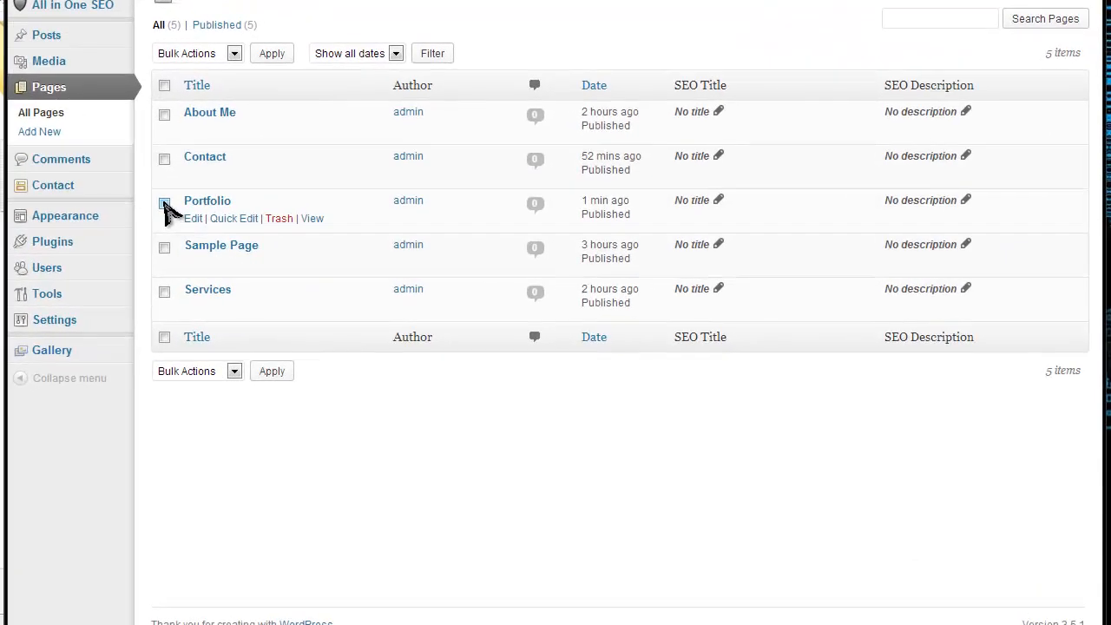
click(274, 105)
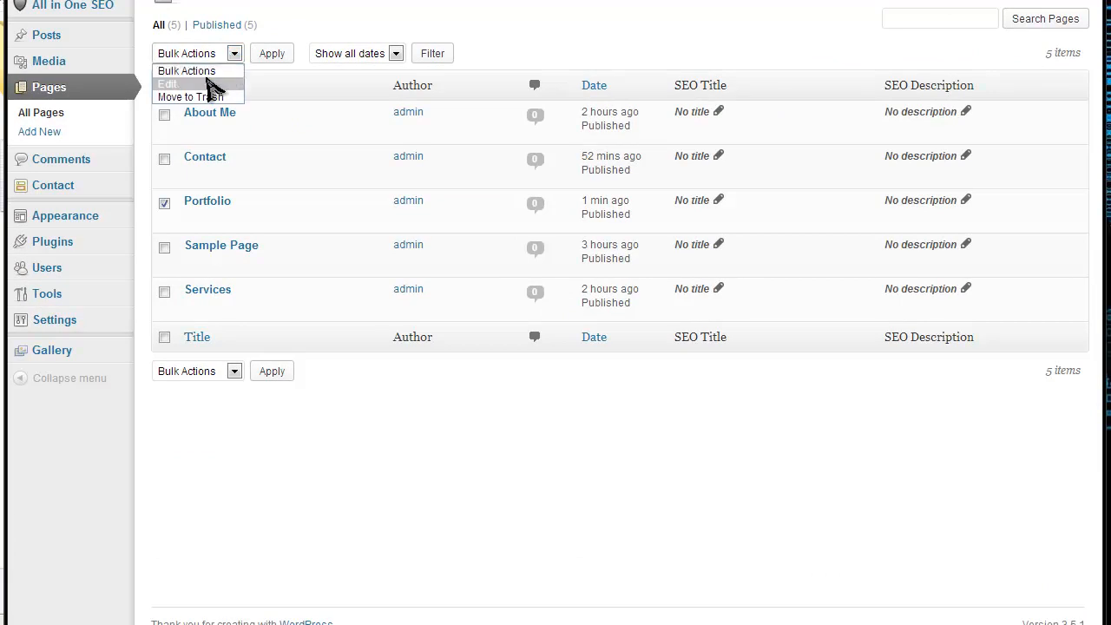
click(211, 87)
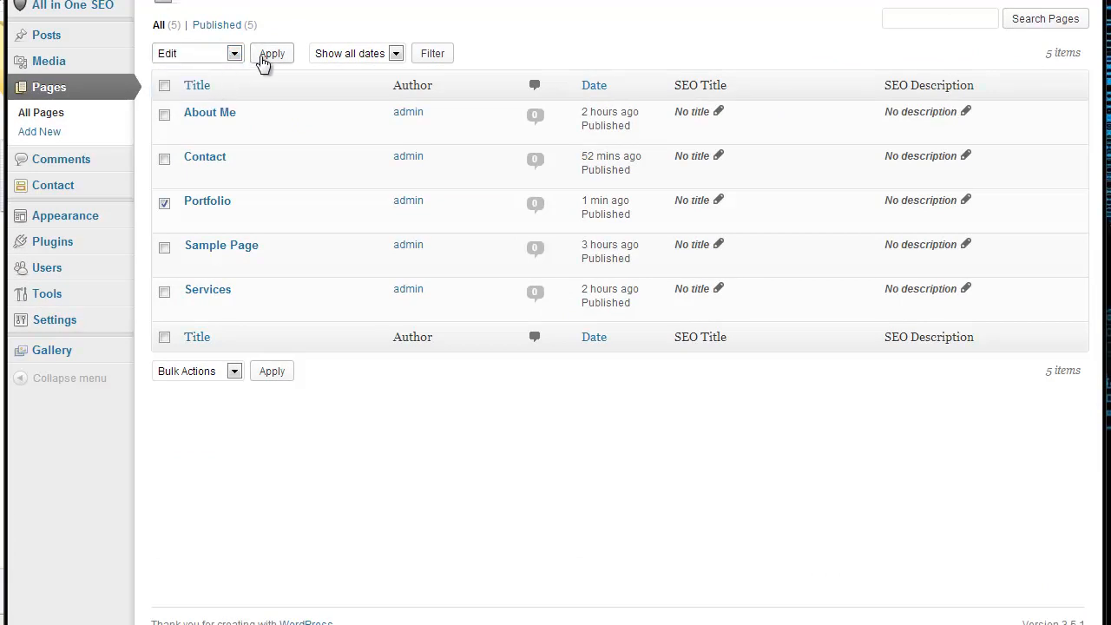
click(266, 56)
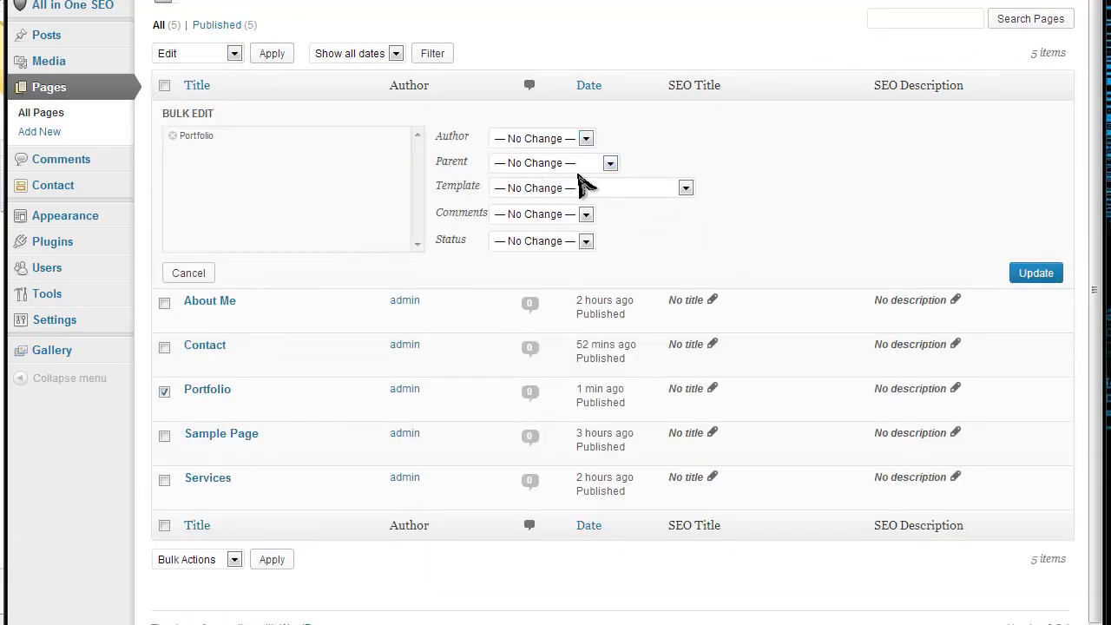
click(583, 216)
click(535, 259)
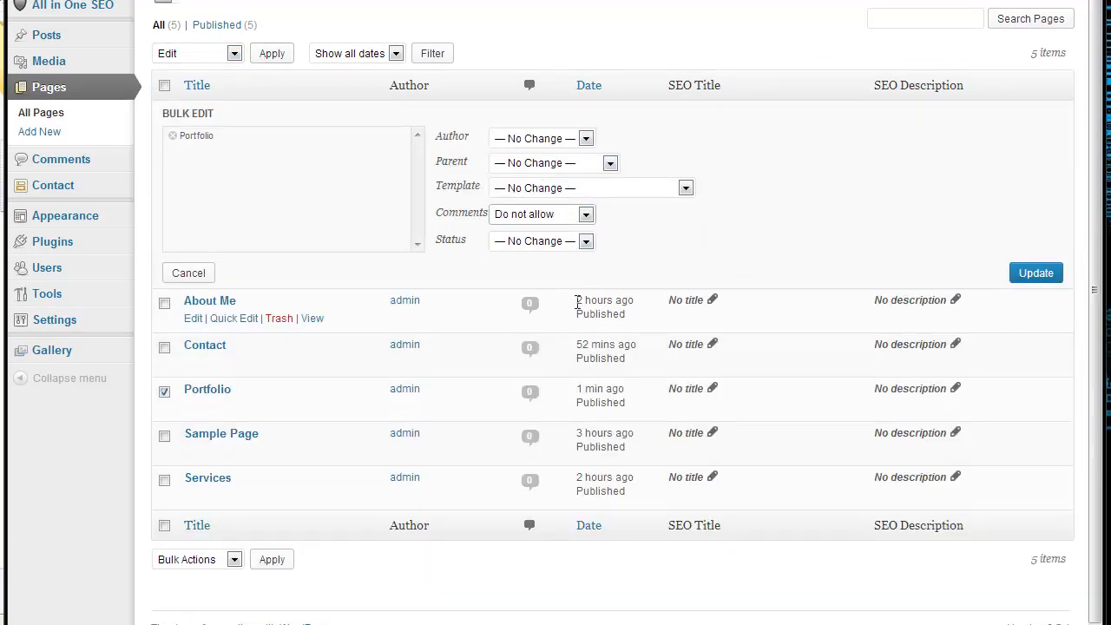
click(1045, 274)
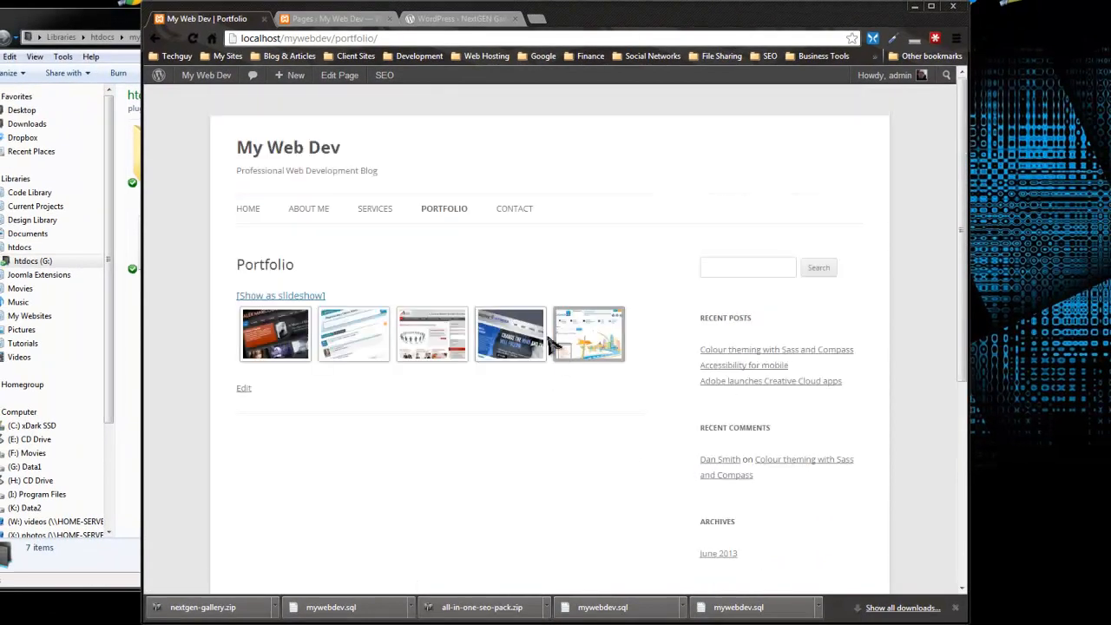
Set the NextGEN Gallery thumbnail size to 200 x 140 pixels in the gallery options and save the changes.
click(314, 19)
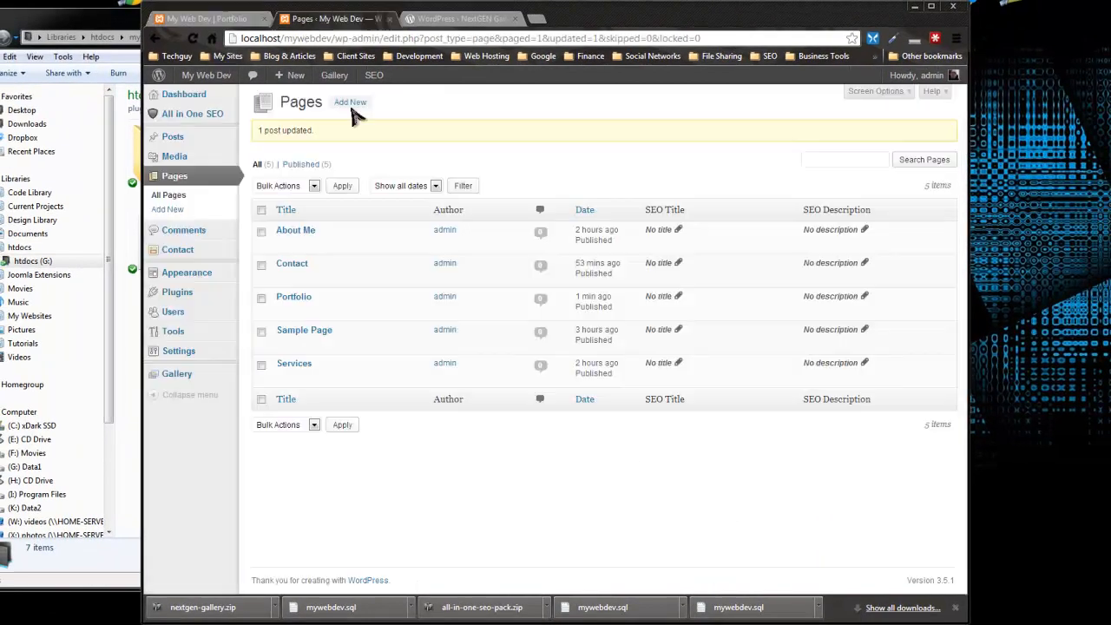
click(182, 375)
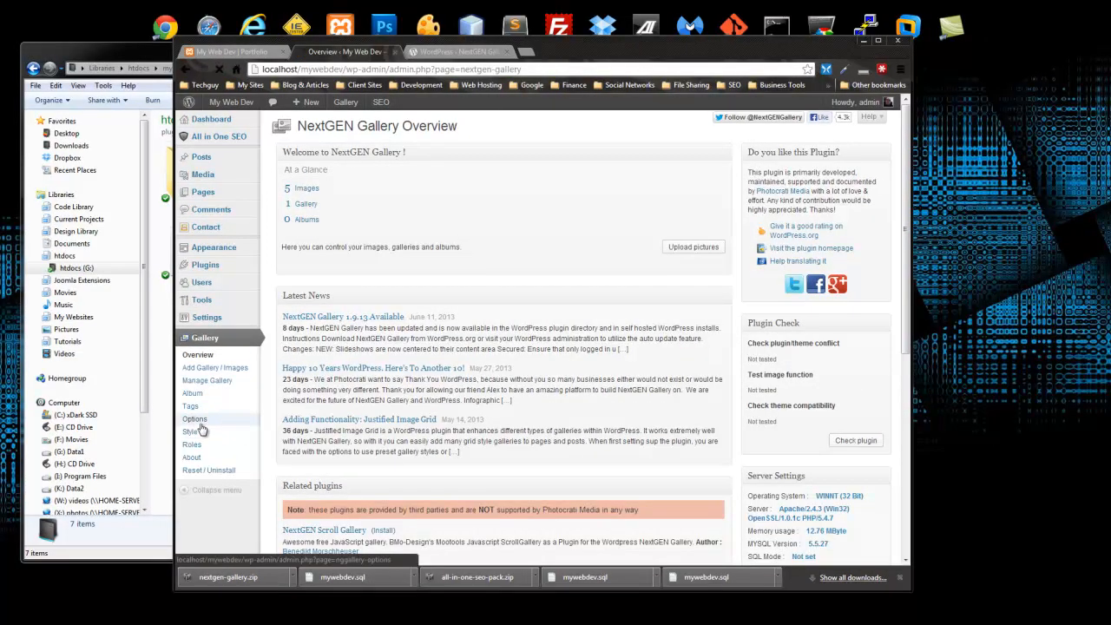
click(196, 420)
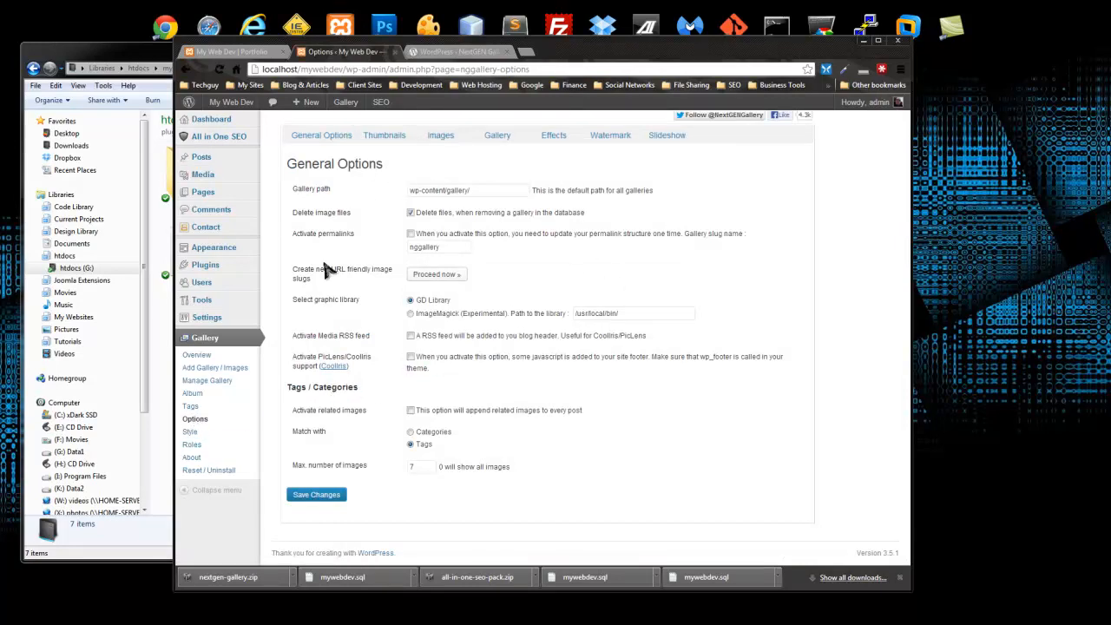
click(375, 141)
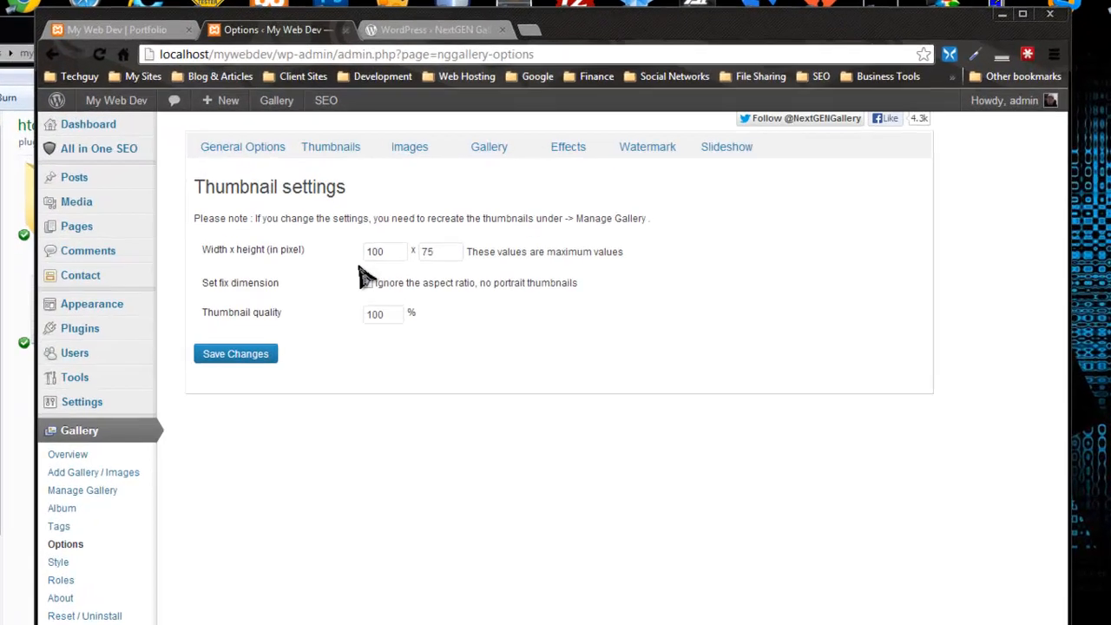
click(426, 210)
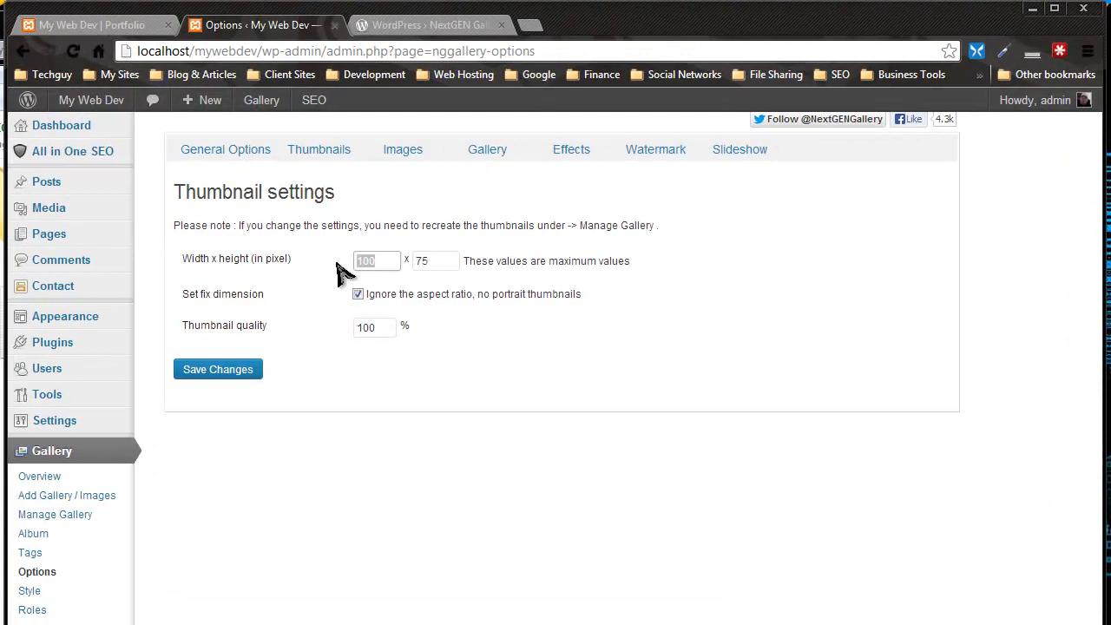
click(105, 25)
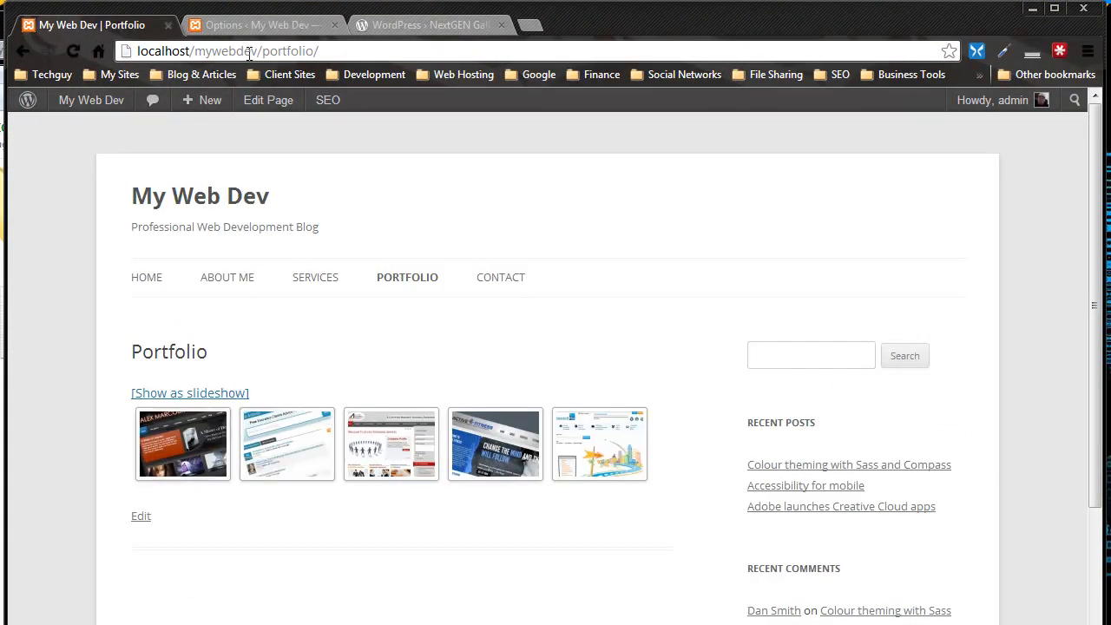
click(260, 25)
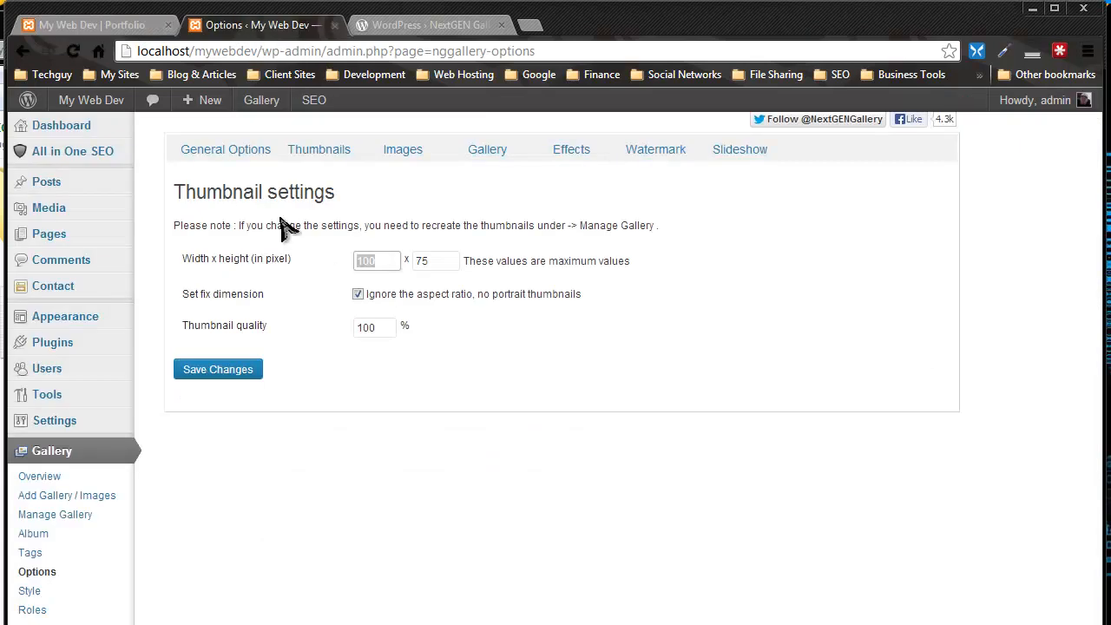
key(Tab)
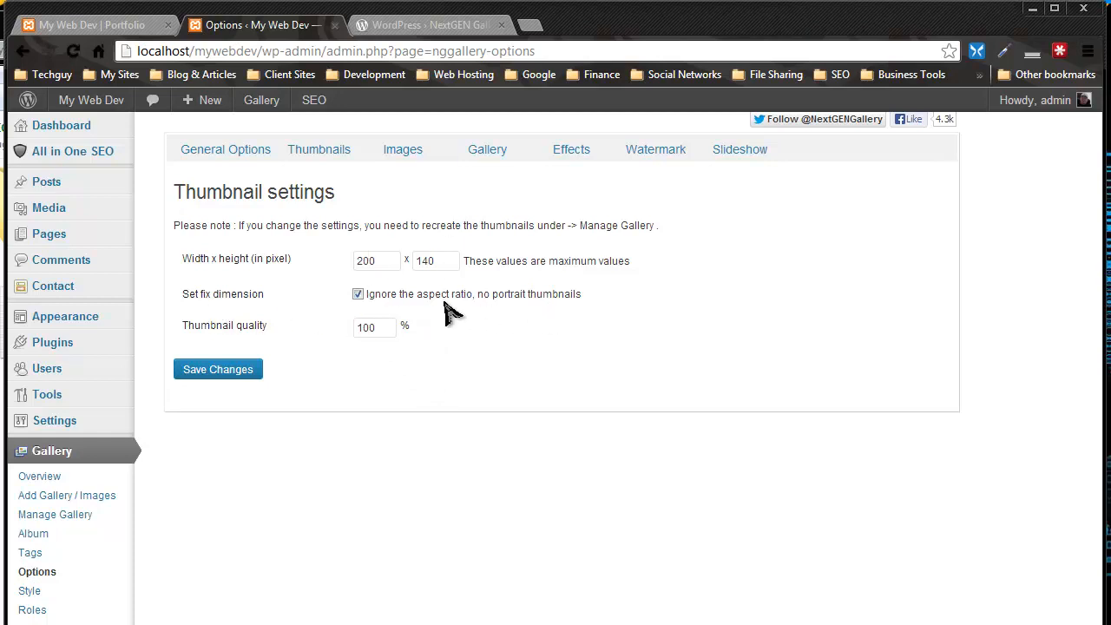
double_click(443, 264)
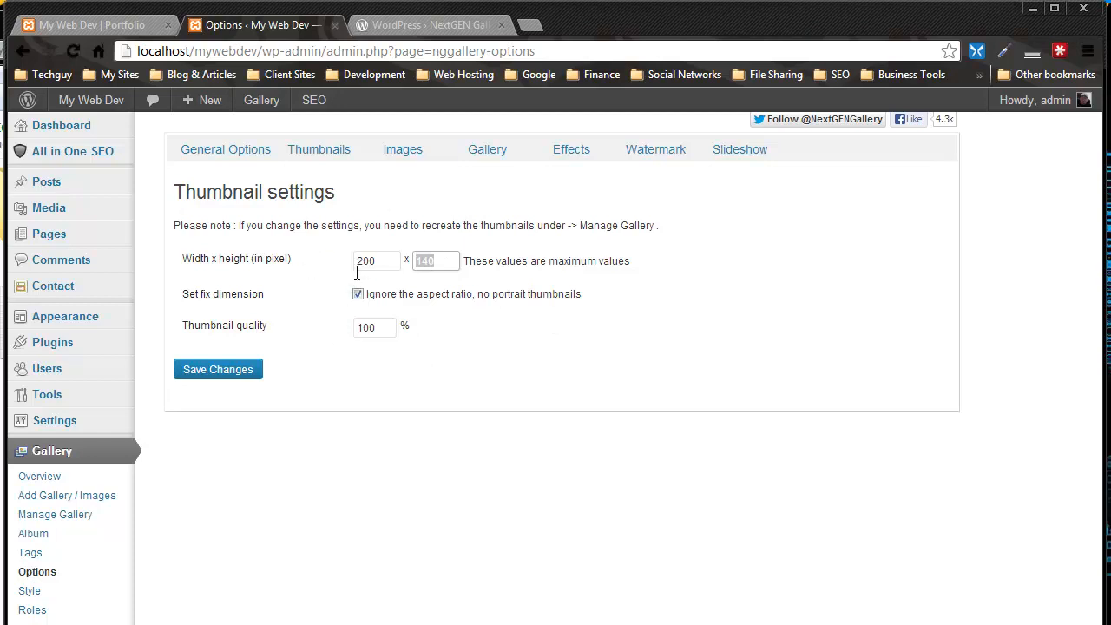
click(348, 391)
click(222, 371)
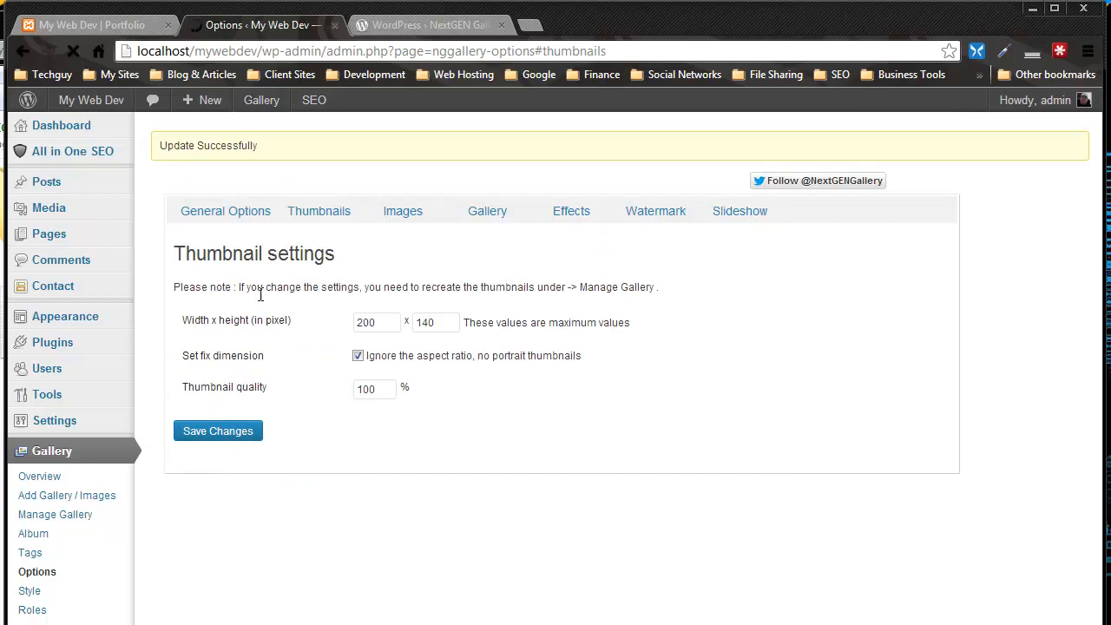
Reload the Portfolio page to check its thumbnail size, and return to the thumbnail settings.
click(87, 24)
click(73, 50)
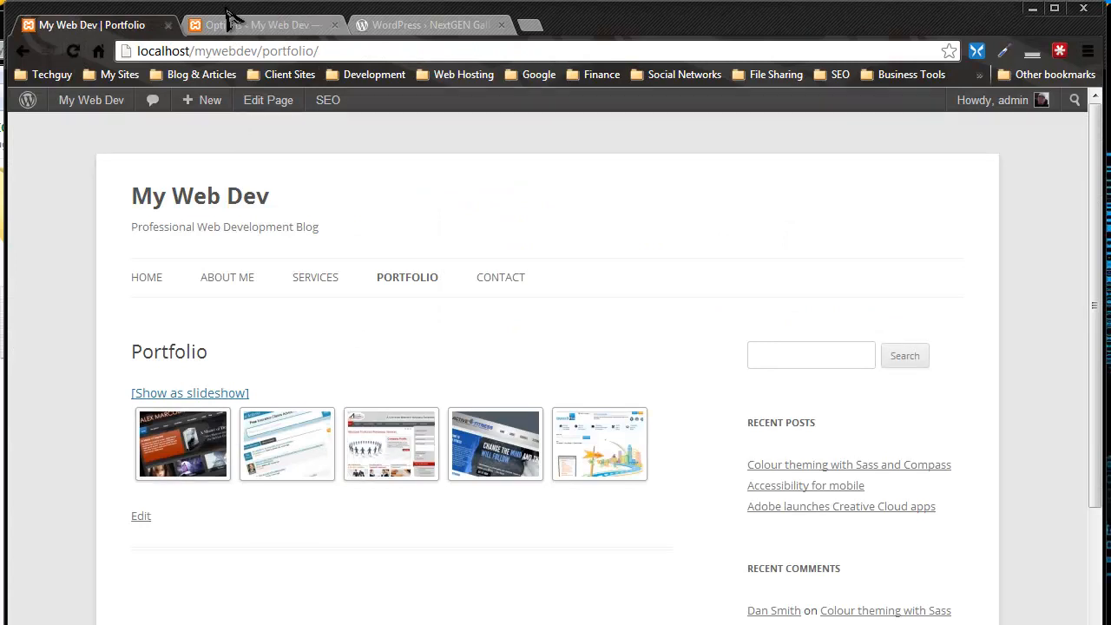
click(230, 19)
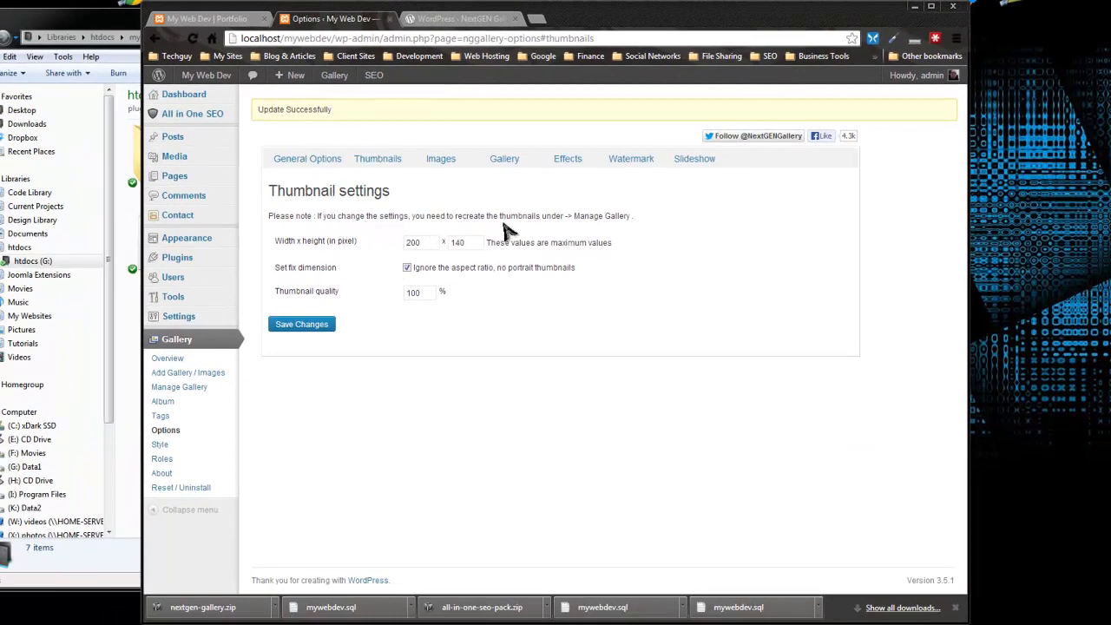
Create new 200 x 140 pixel thumbnails for all images in the Latest Work gallery and save the gallery.
click(196, 387)
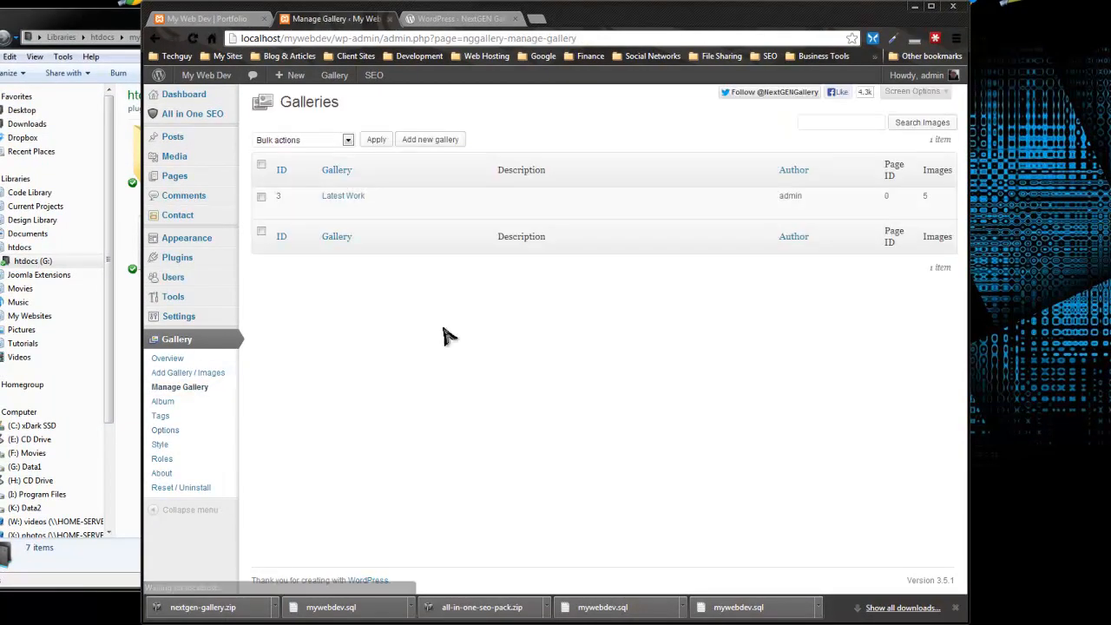
click(352, 202)
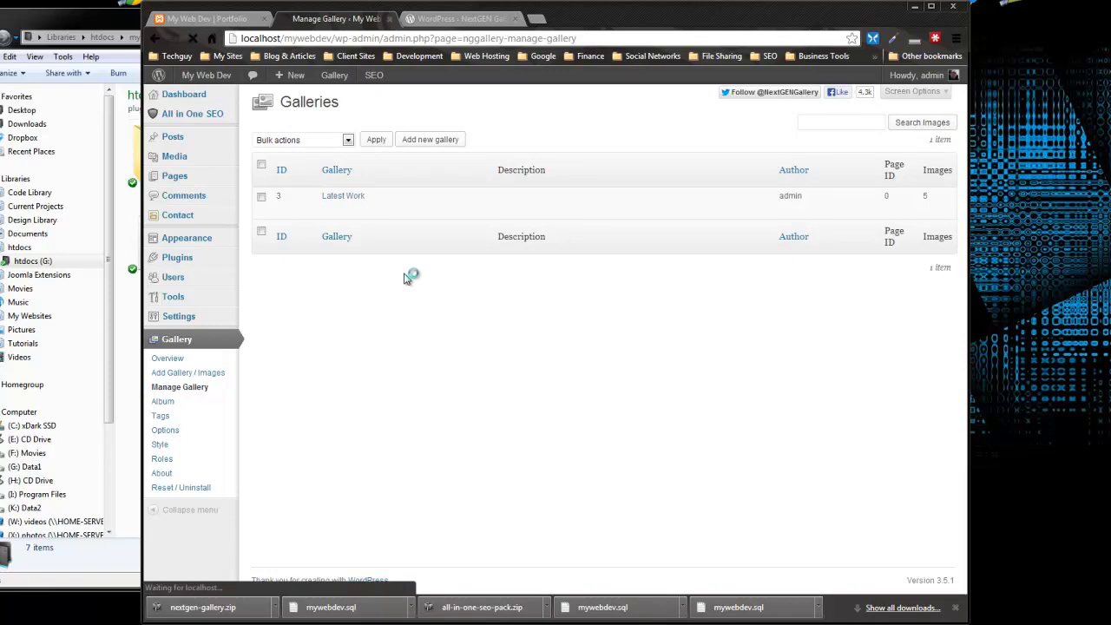
scroll(399, 280, down, 3)
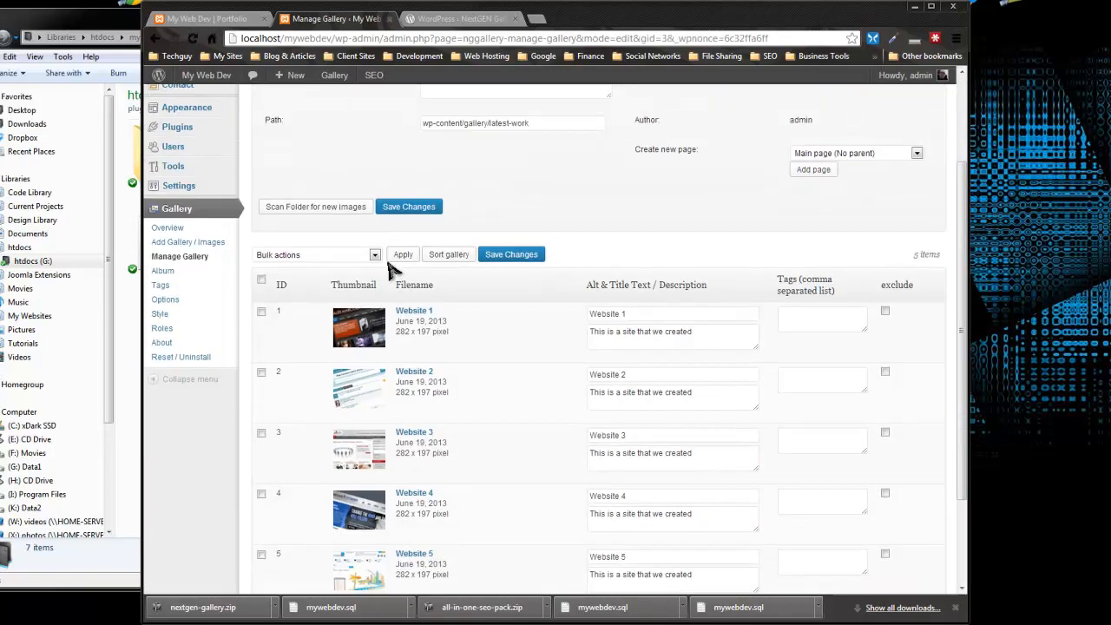
click(375, 255)
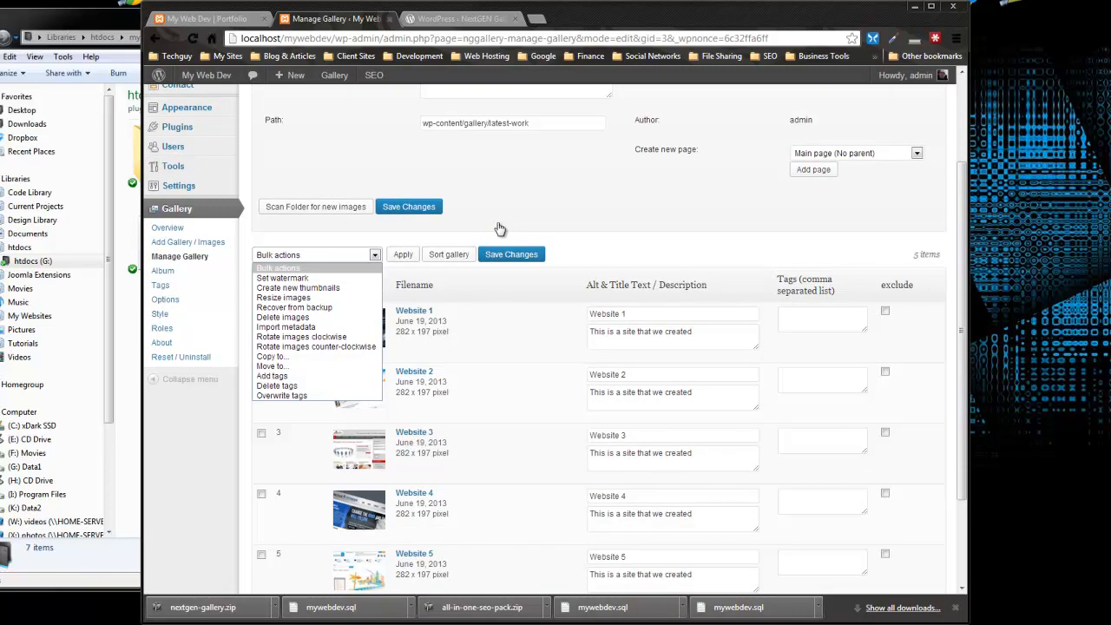
click(500, 229)
click(261, 279)
scroll(260, 408, down, 3)
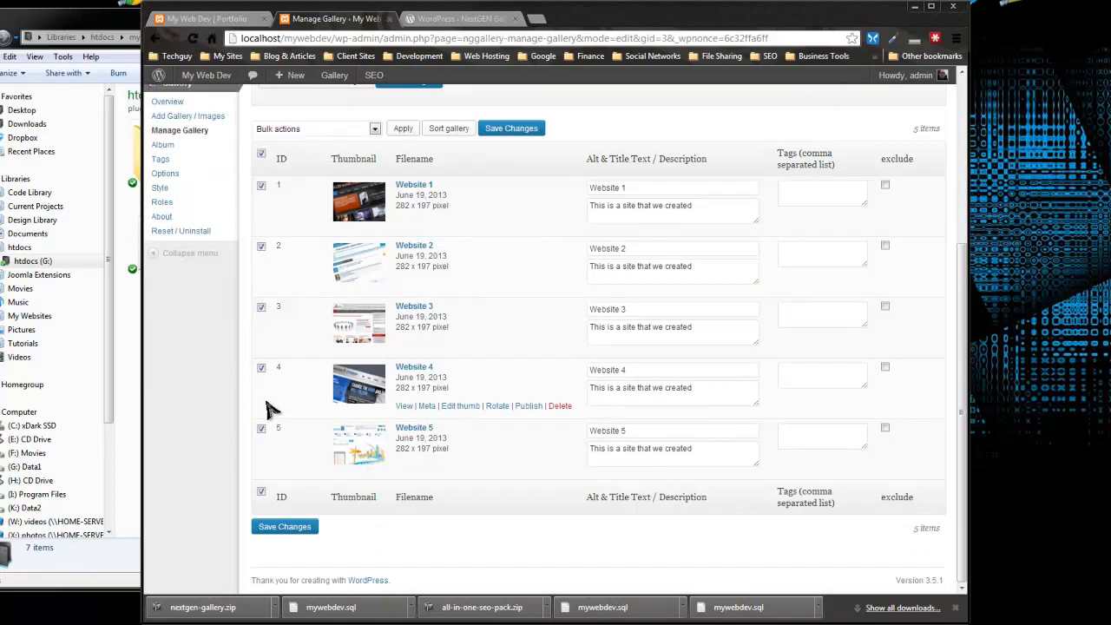
scroll(374, 291, up, 5)
click(375, 325)
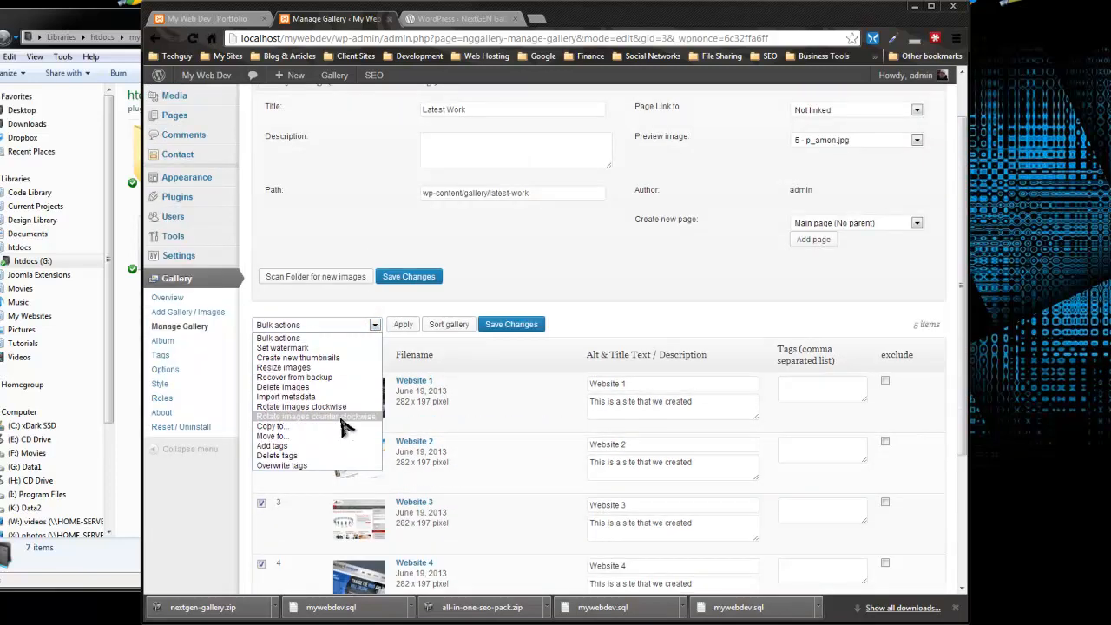
click(344, 358)
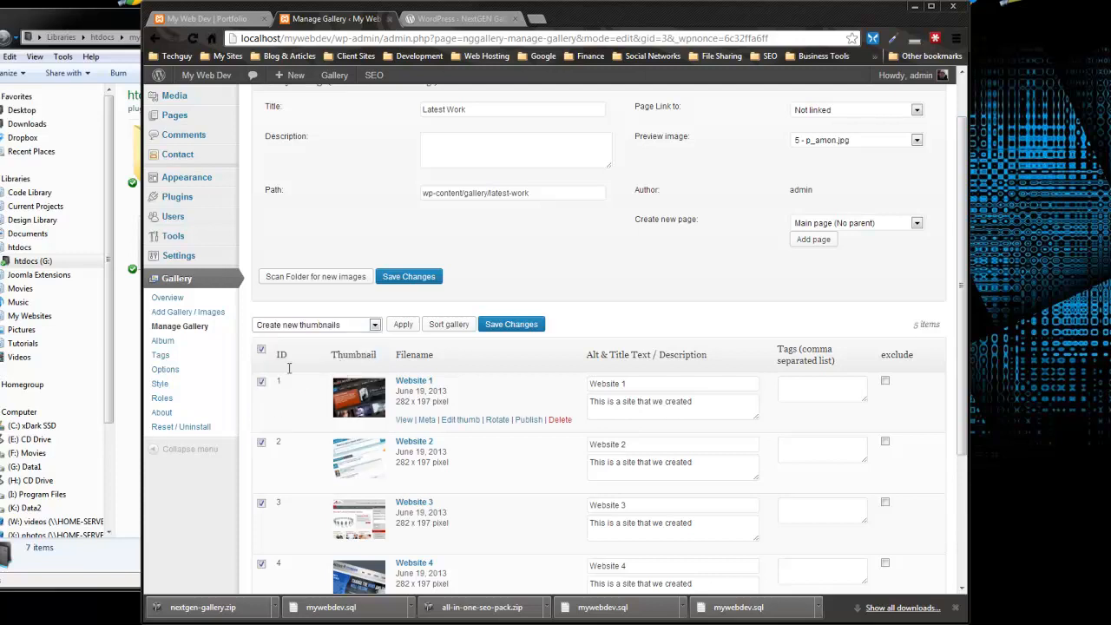
click(403, 326)
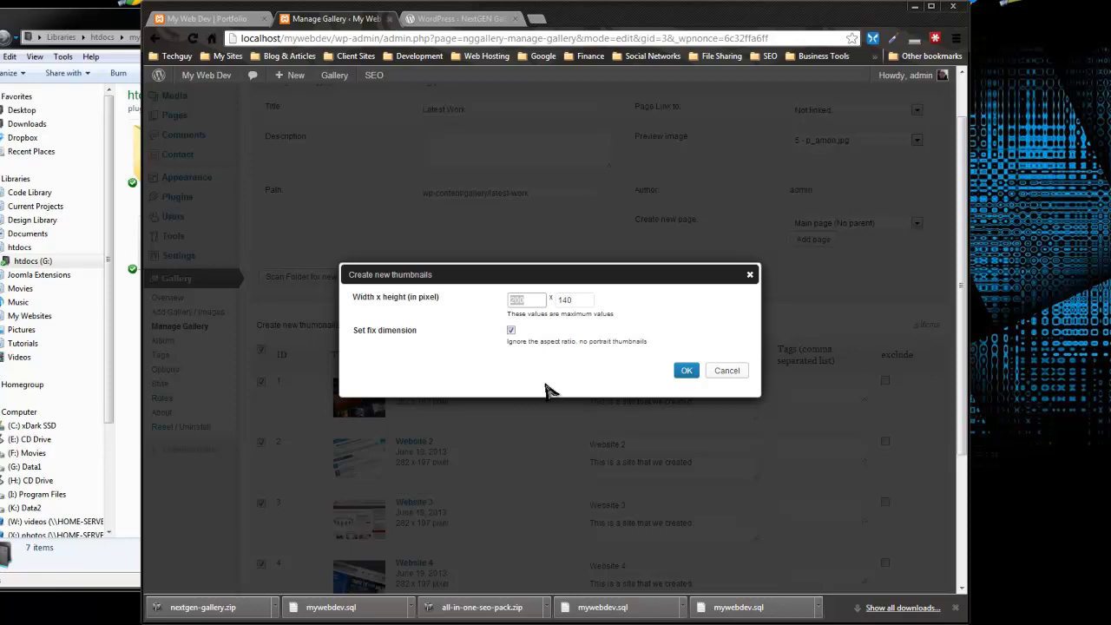
click(684, 371)
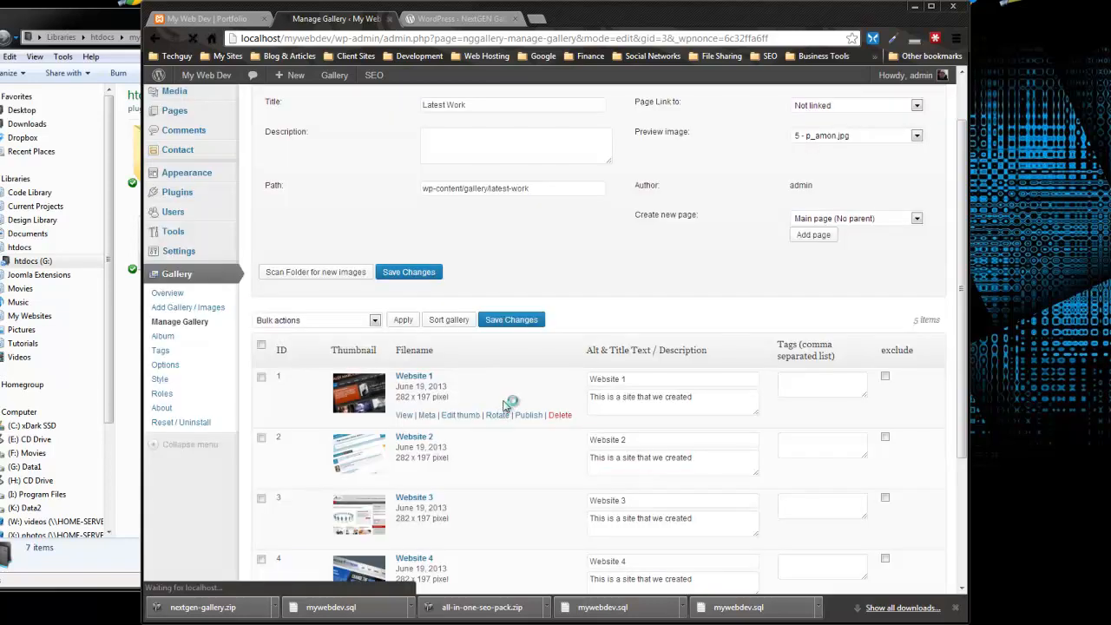
scroll(508, 476, down, 1)
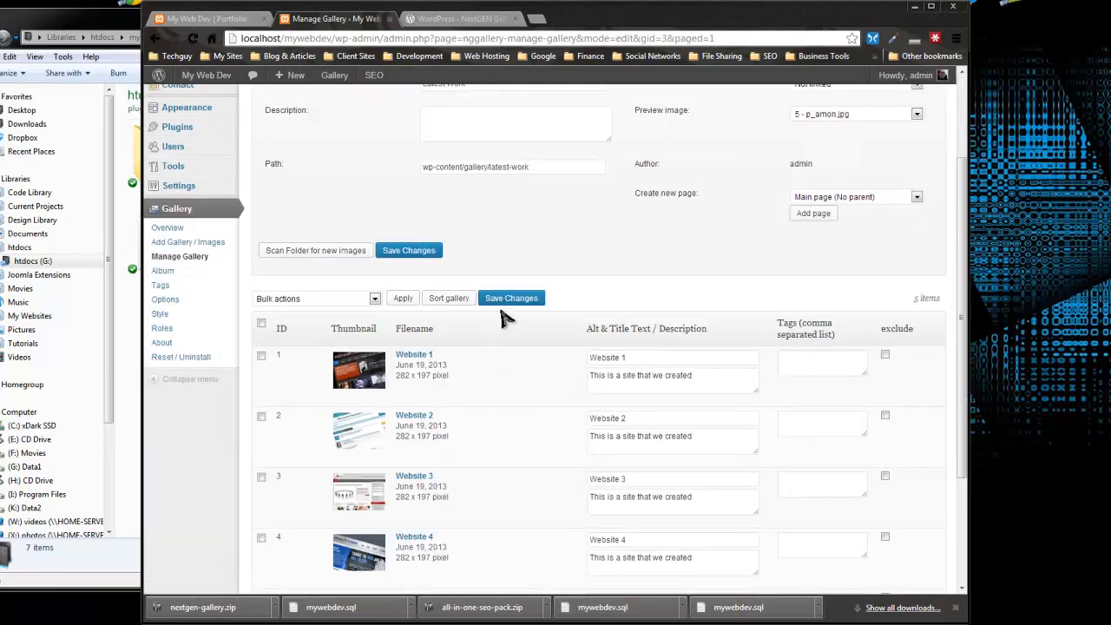
click(508, 299)
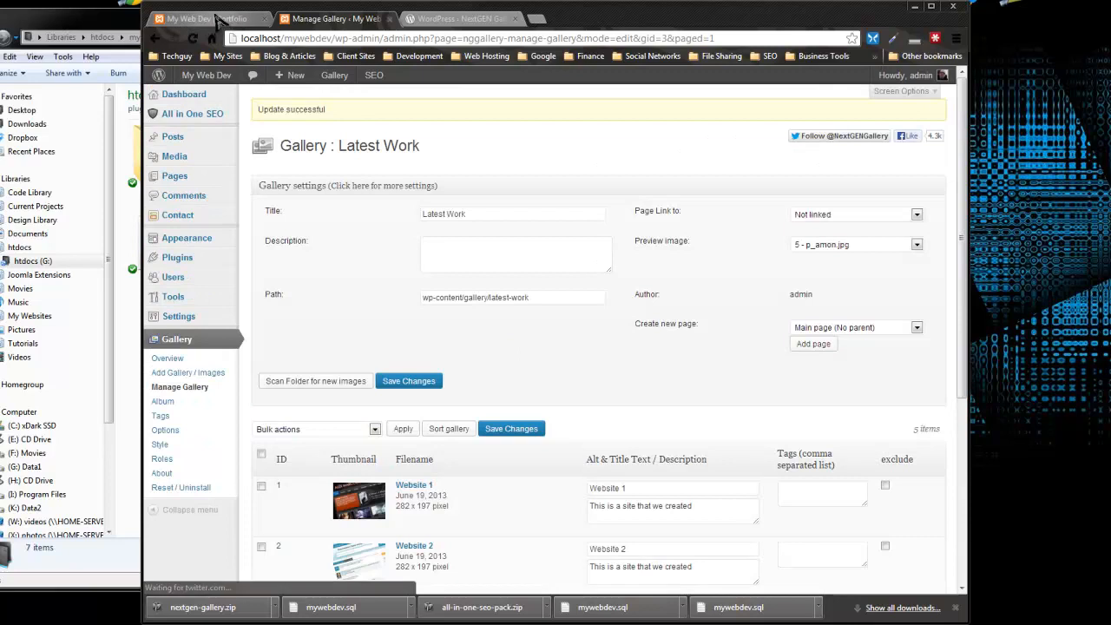
Reload the Portfolio page on the site and check the recreated gallery thumbnails.
click(204, 19)
click(193, 38)
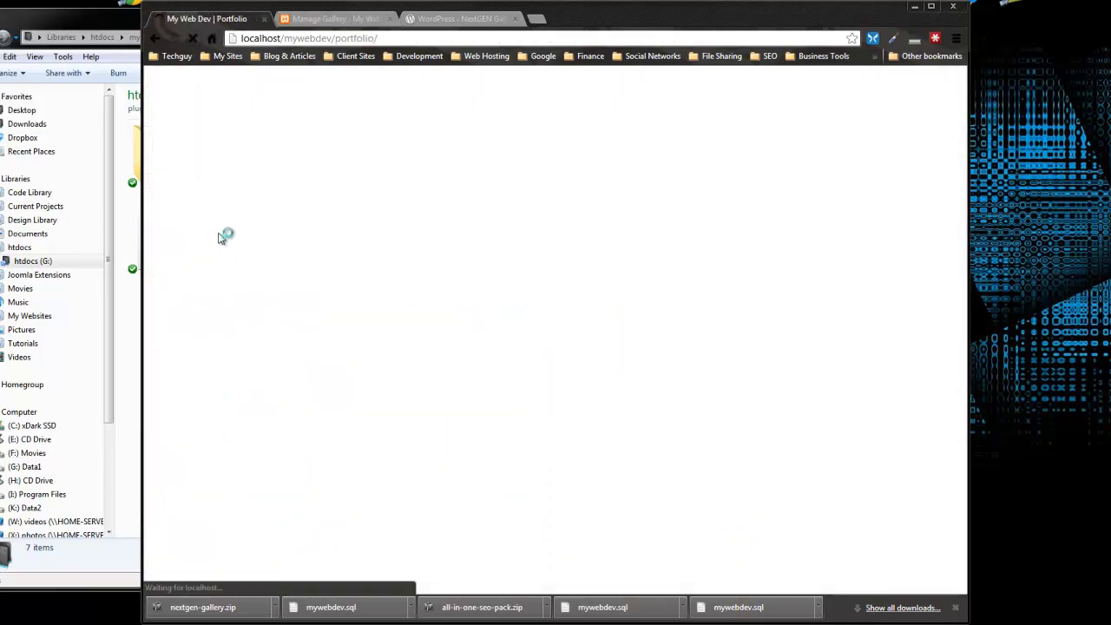
scroll(195, 301, down, 2)
scroll(278, 303, up, 2)
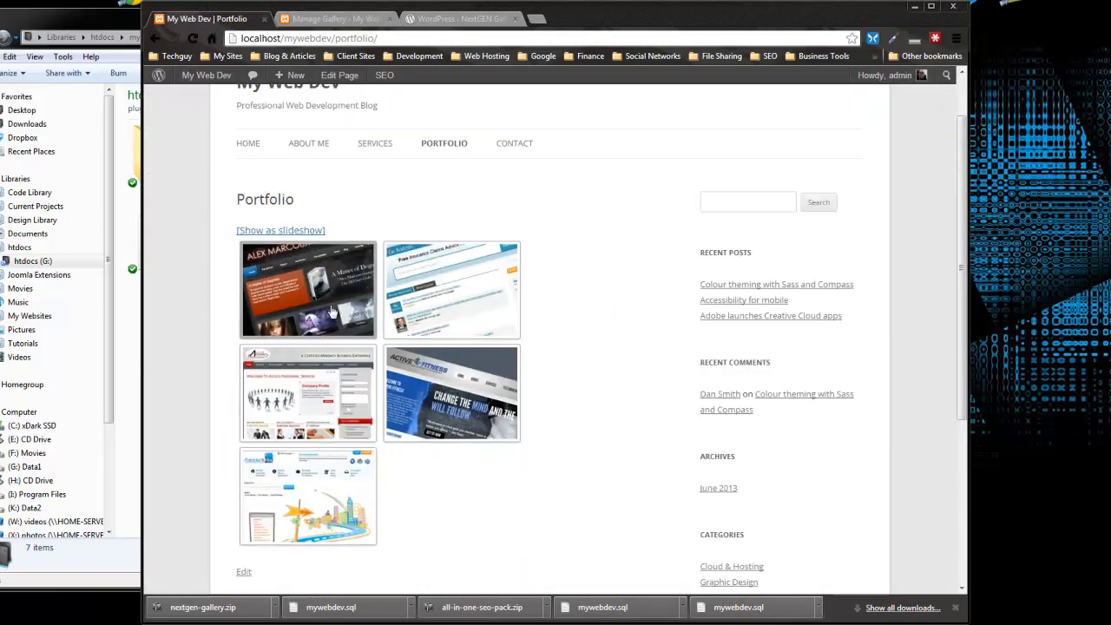
Set the NextGEN Gallery thumbnail width to 180 pixels in the gallery options and save the changes.
scroll(707, 415, down, 1)
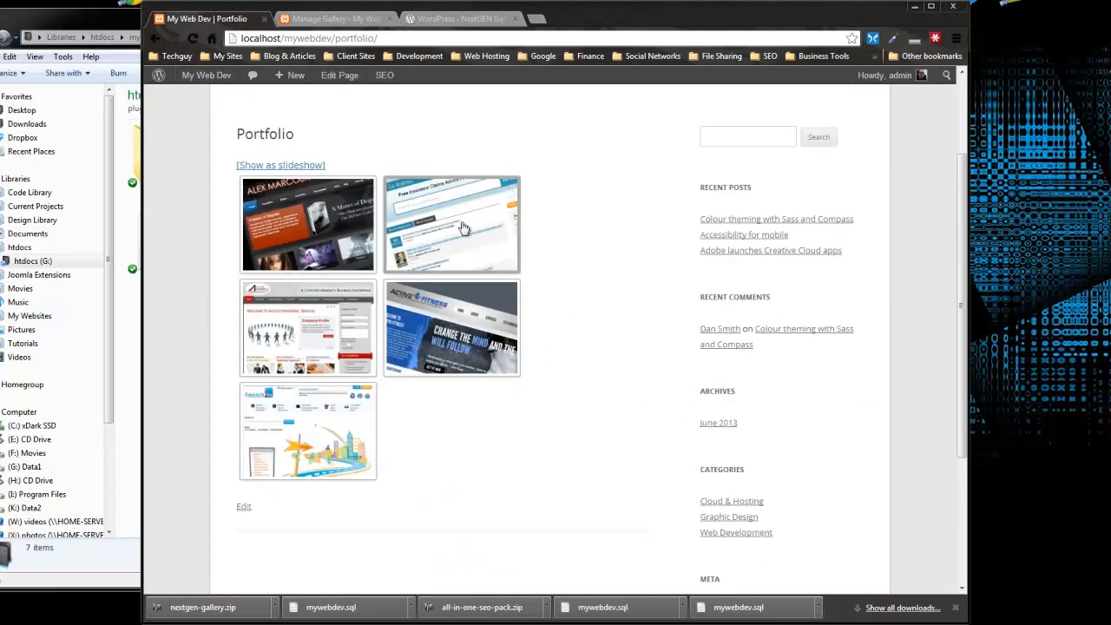
click(321, 21)
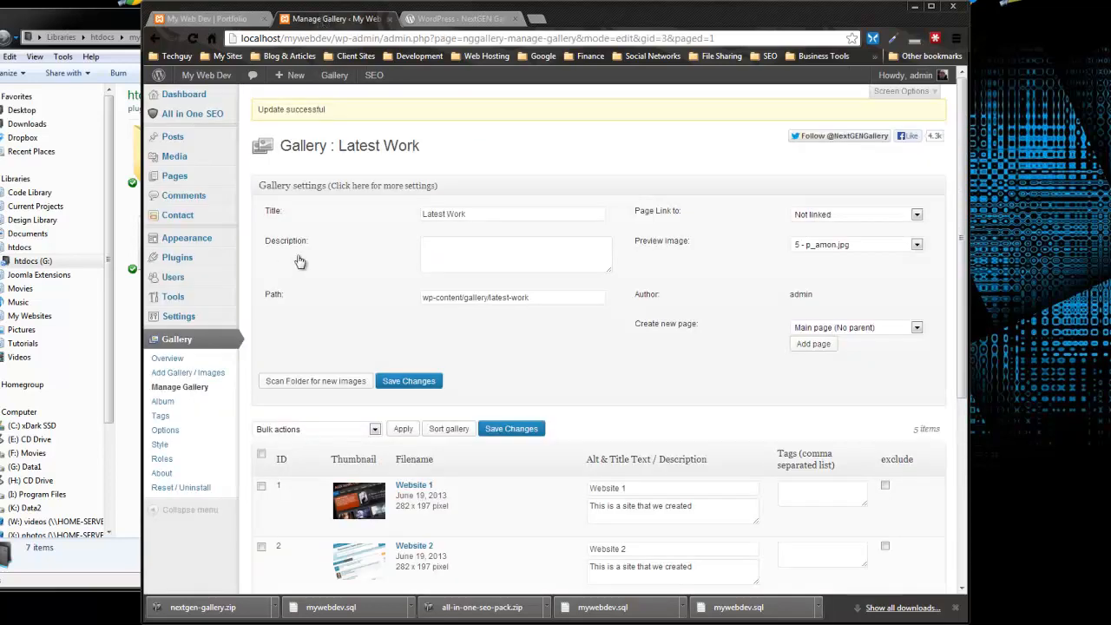
scroll(286, 264, down, 3)
click(164, 302)
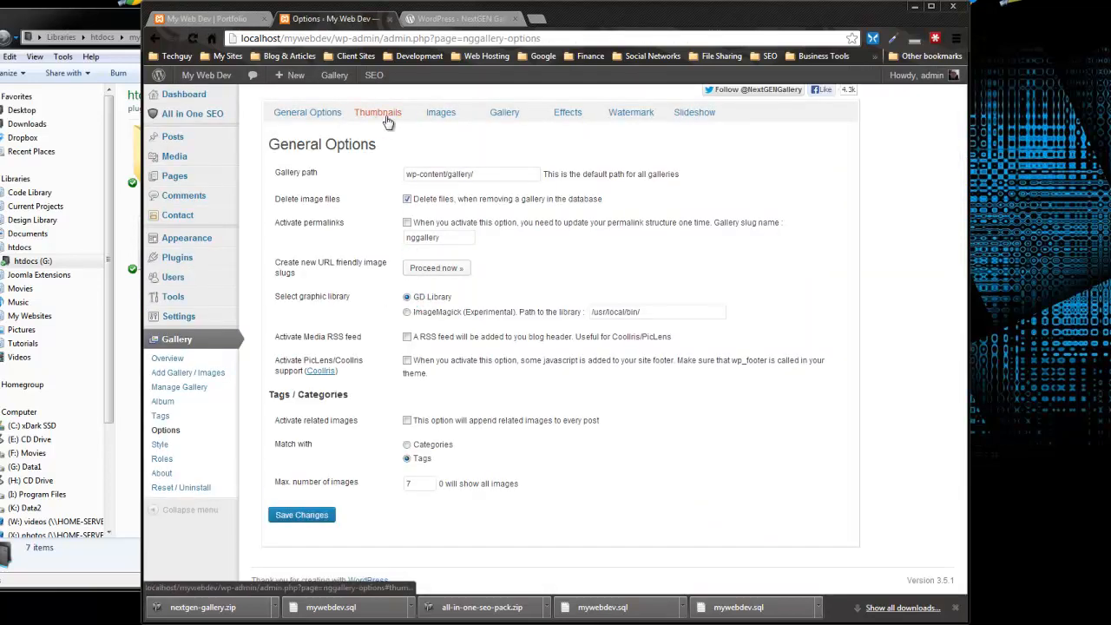
click(368, 118)
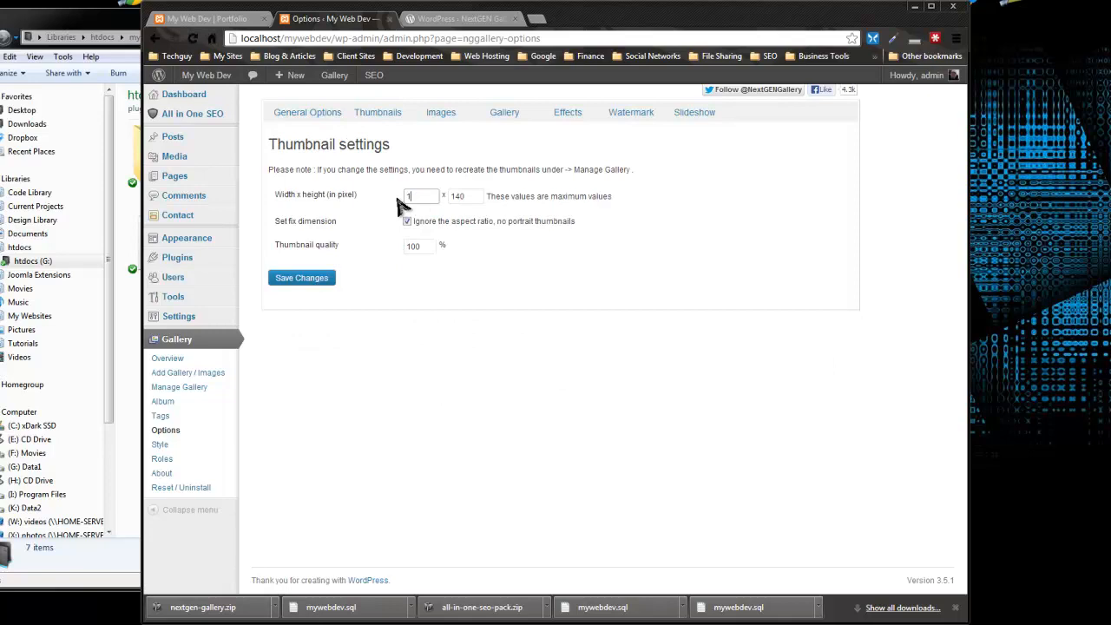
text(0)
click(319, 283)
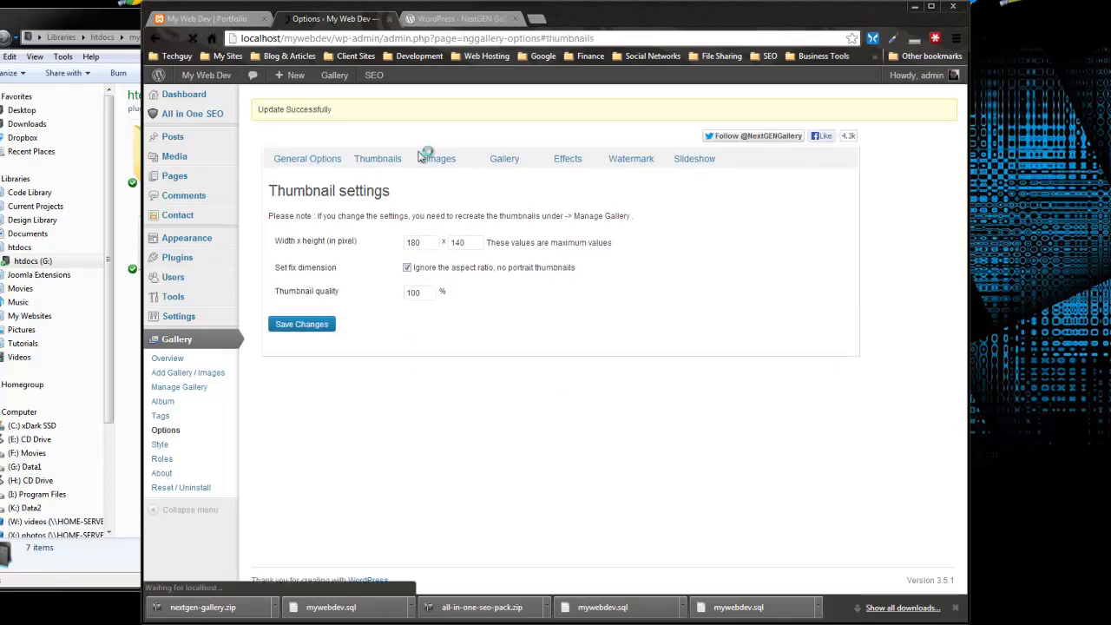
Create new 180 x 140 pixel thumbnails for all images in the Latest Work gallery.
click(184, 390)
click(347, 198)
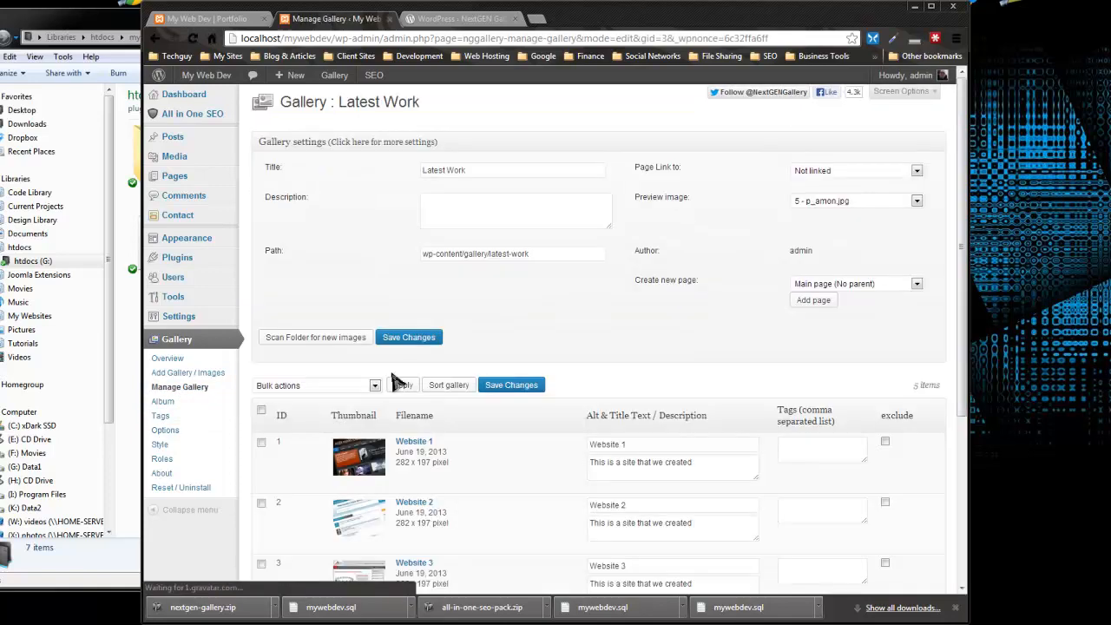
scroll(390, 362, down, 3)
click(261, 280)
click(375, 255)
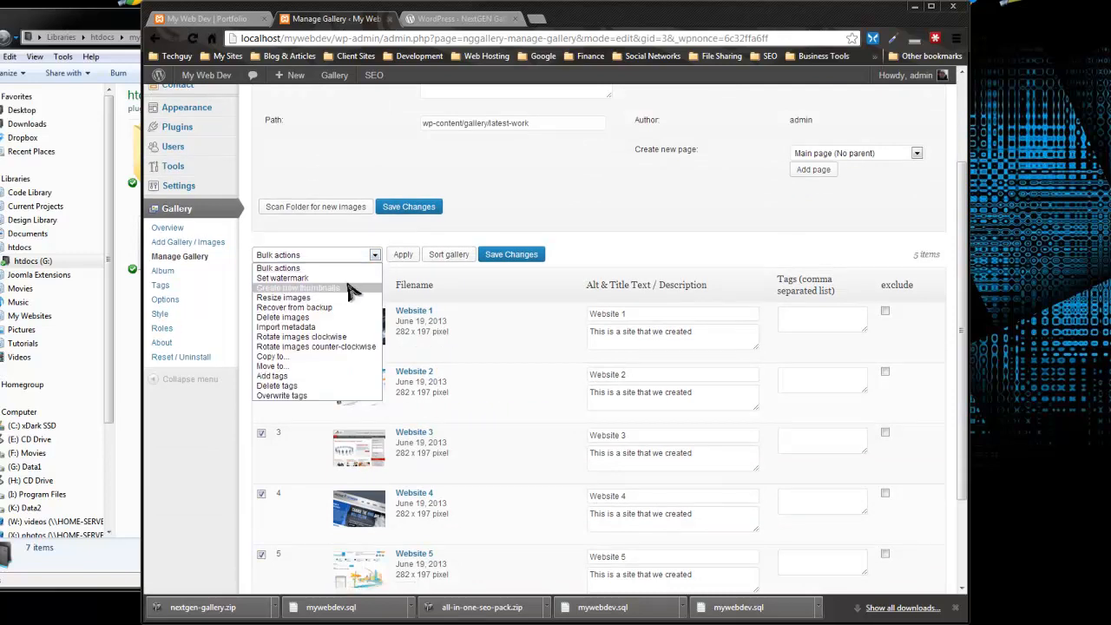
click(353, 288)
click(402, 255)
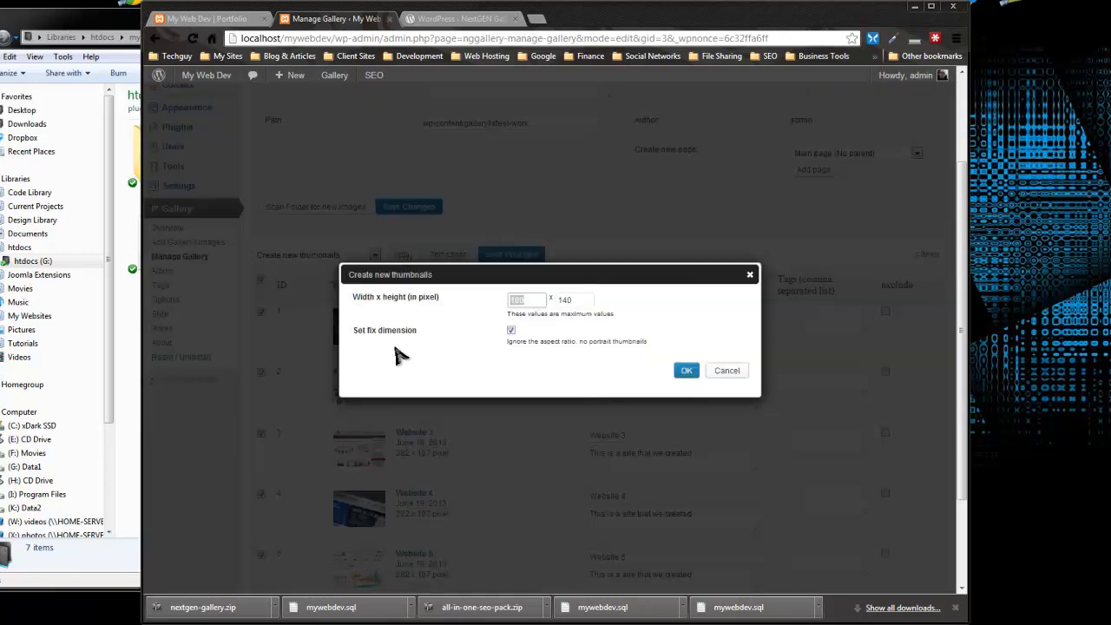
click(681, 371)
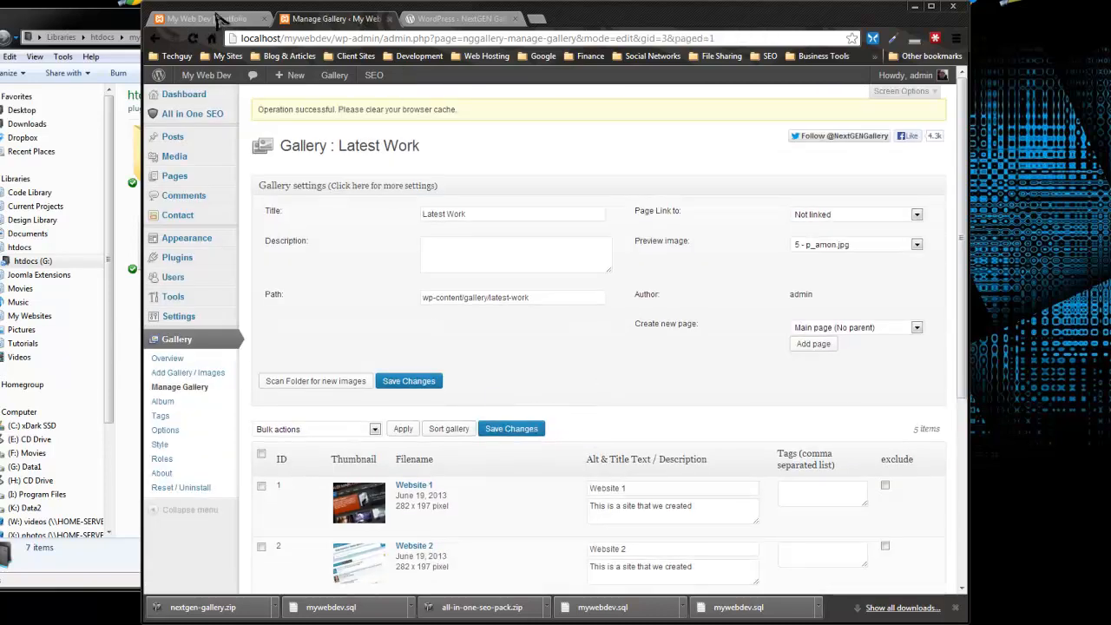
Reload the Portfolio page on the site and check how the 180-pixel-wide thumbnails are arranged.
click(204, 18)
click(193, 39)
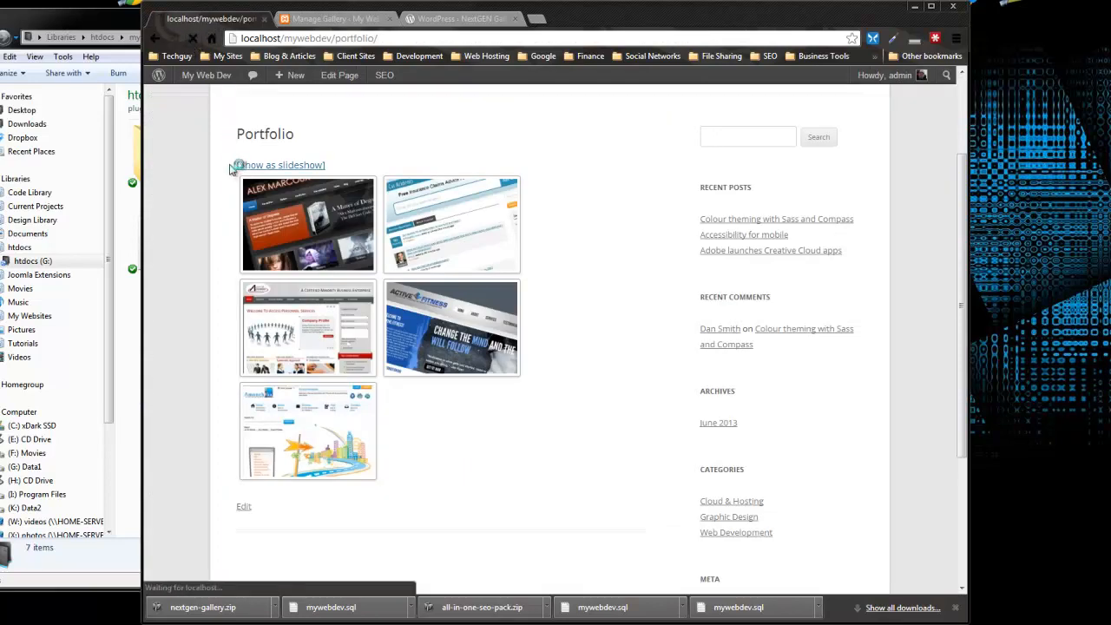
scroll(176, 231, down, 5)
scroll(182, 236, up, 5)
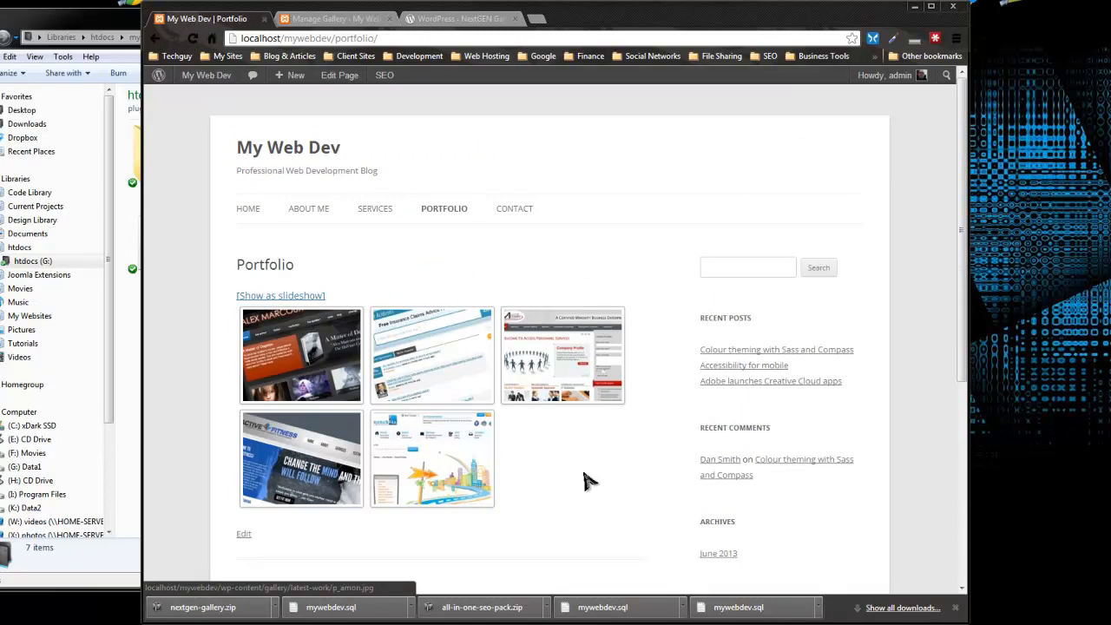
scroll(392, 480, down, 2)
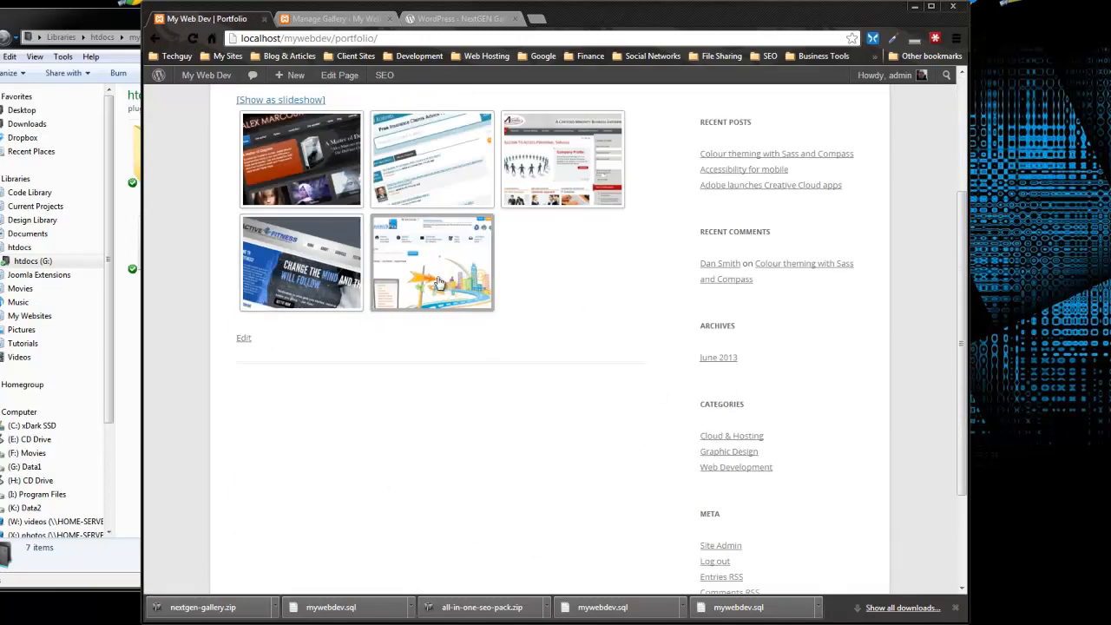
View the last gallery image enlarged, browse back through the previous images, and close the enlarged view.
click(427, 307)
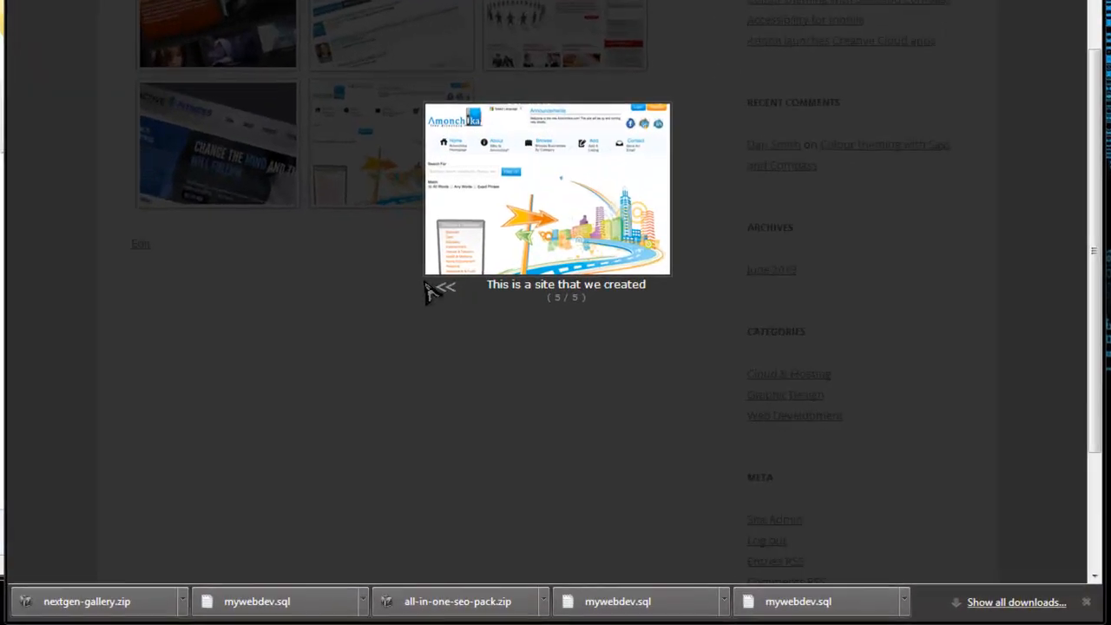
click(473, 370)
double_click(445, 288)
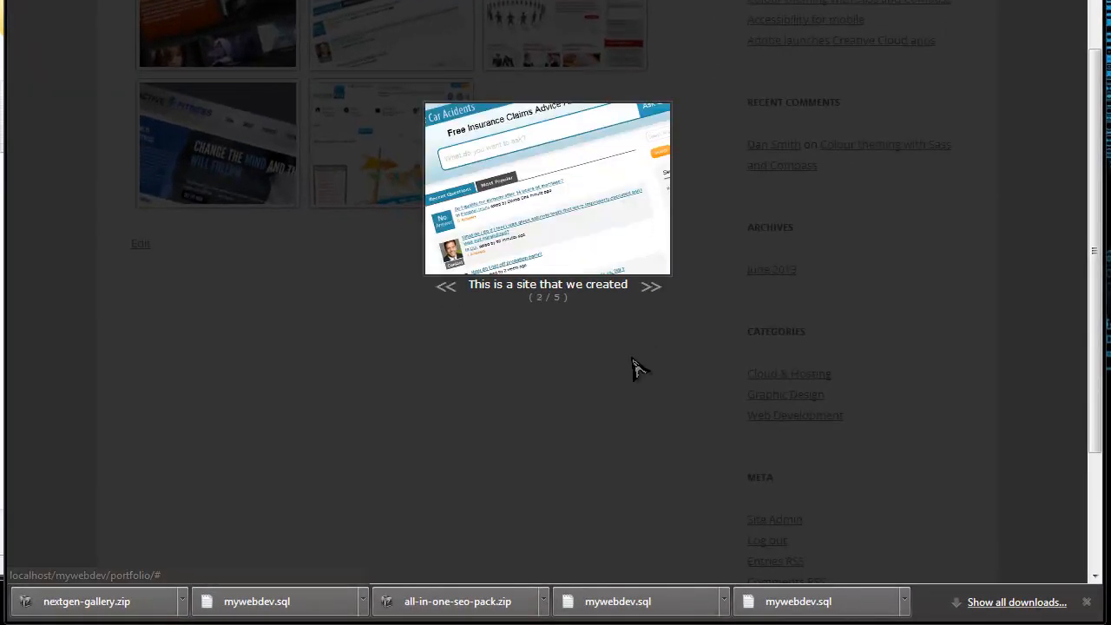
click(209, 263)
scroll(315, 186, up, 3)
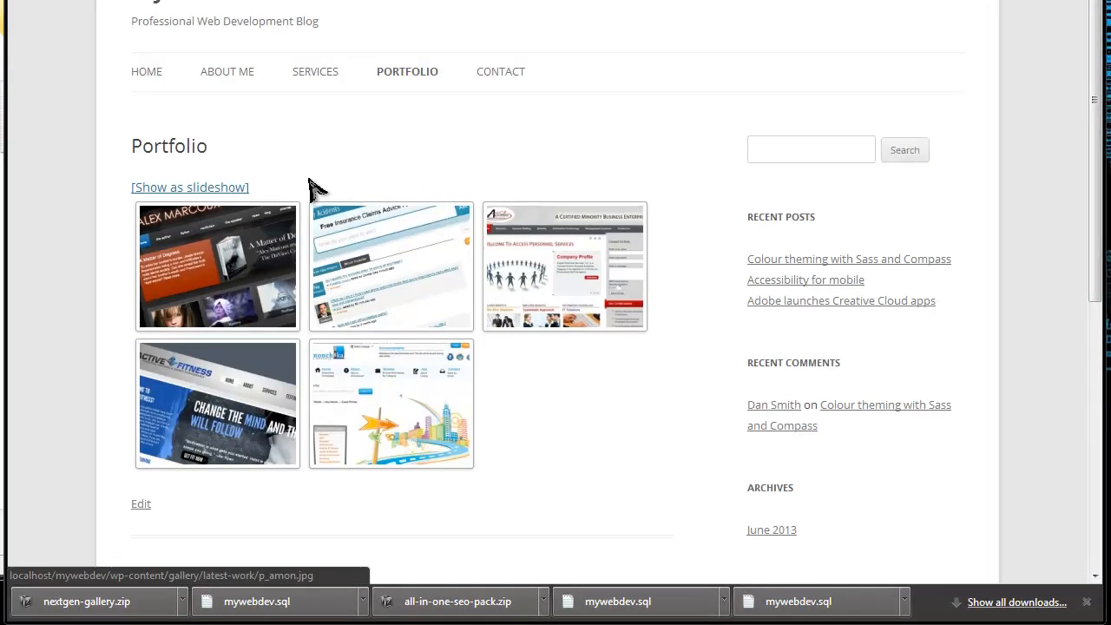